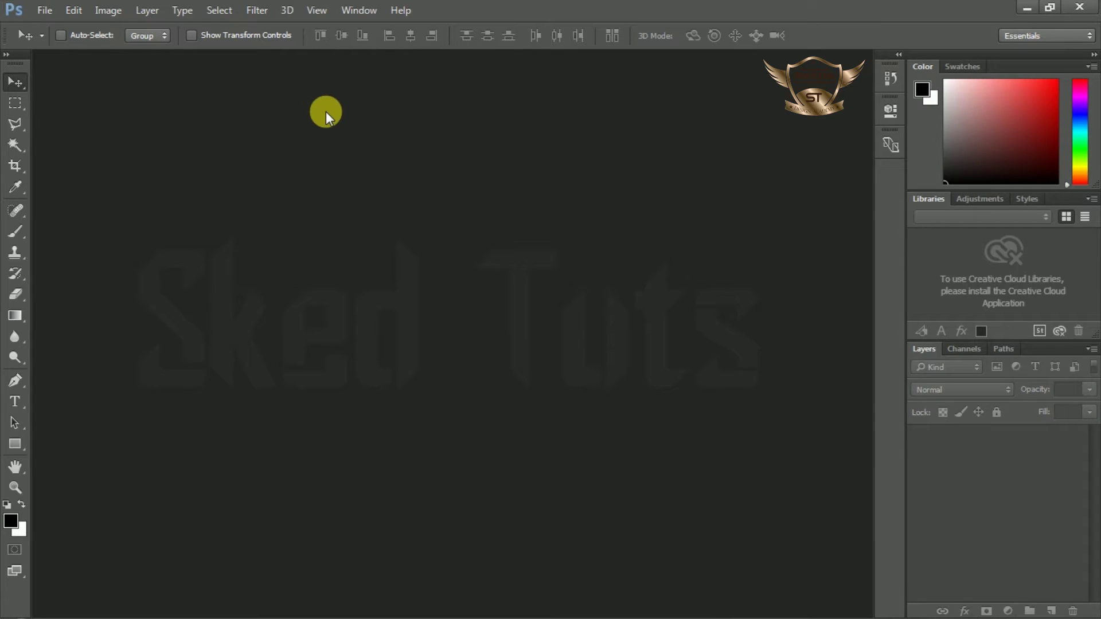
Create a new document 1000 px wide and 1000 px high at 300 ppi, with White background contents.
left_click(45, 10)
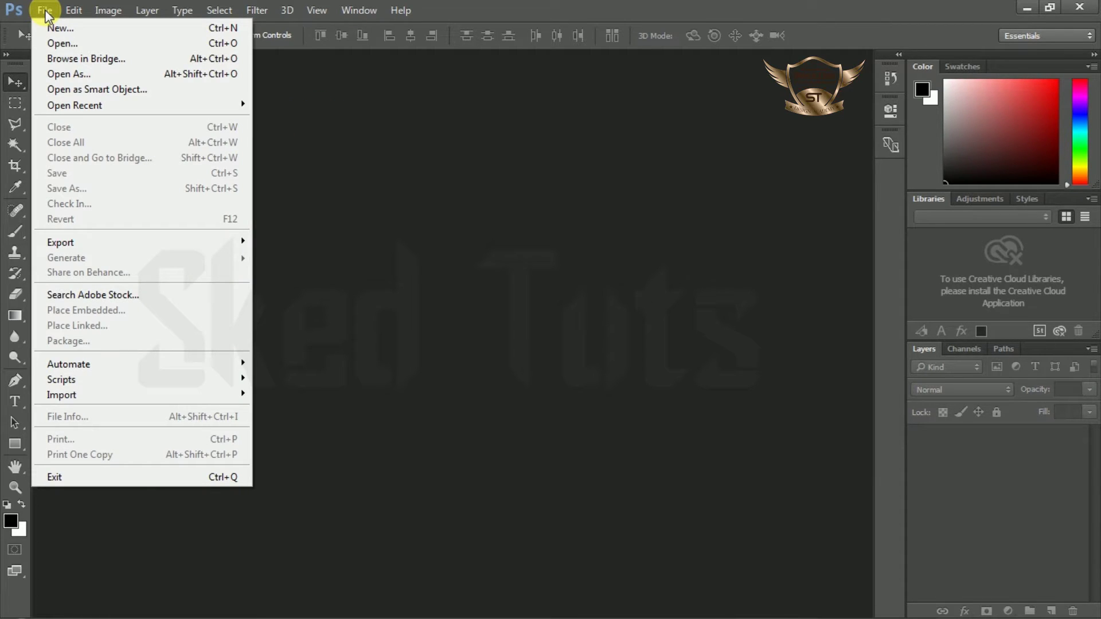
left_click(49, 26)
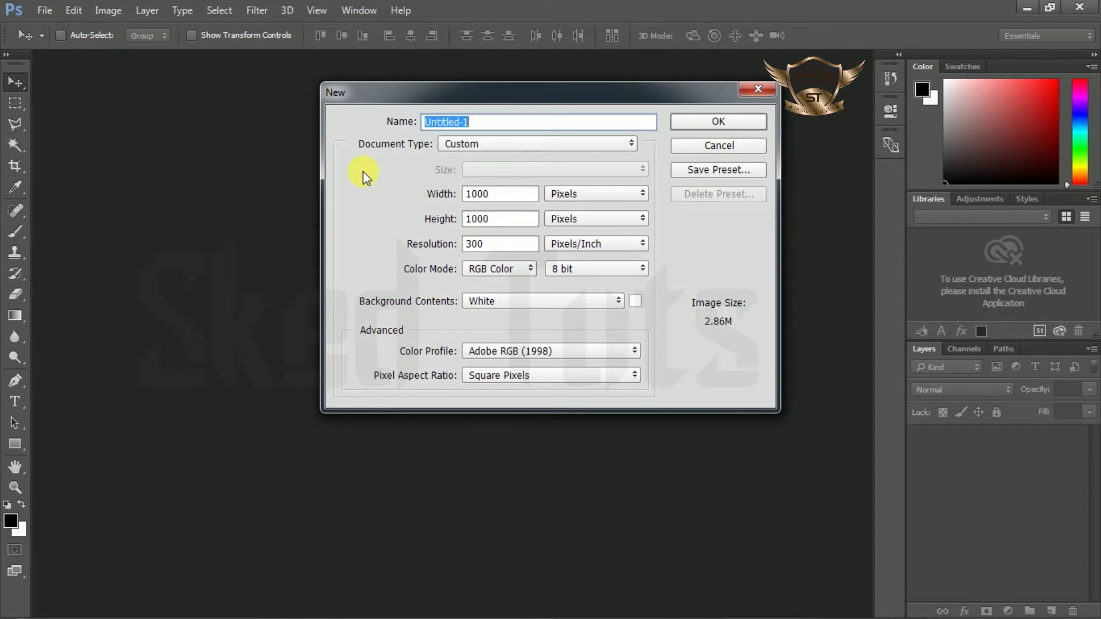
double_click(467, 195)
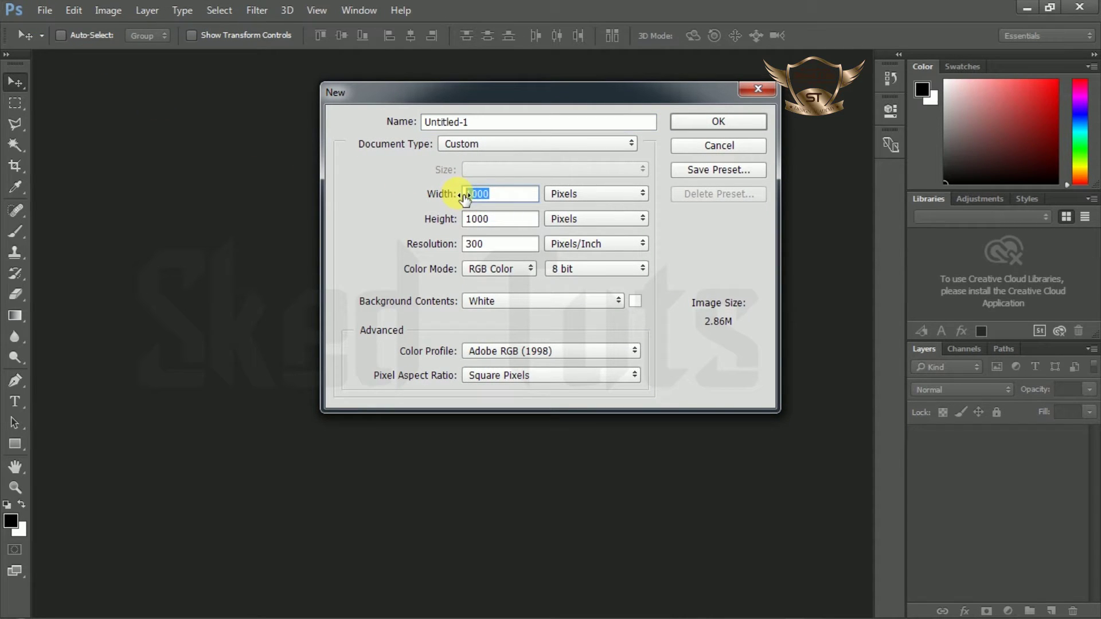
type("10")
double_click(507, 221)
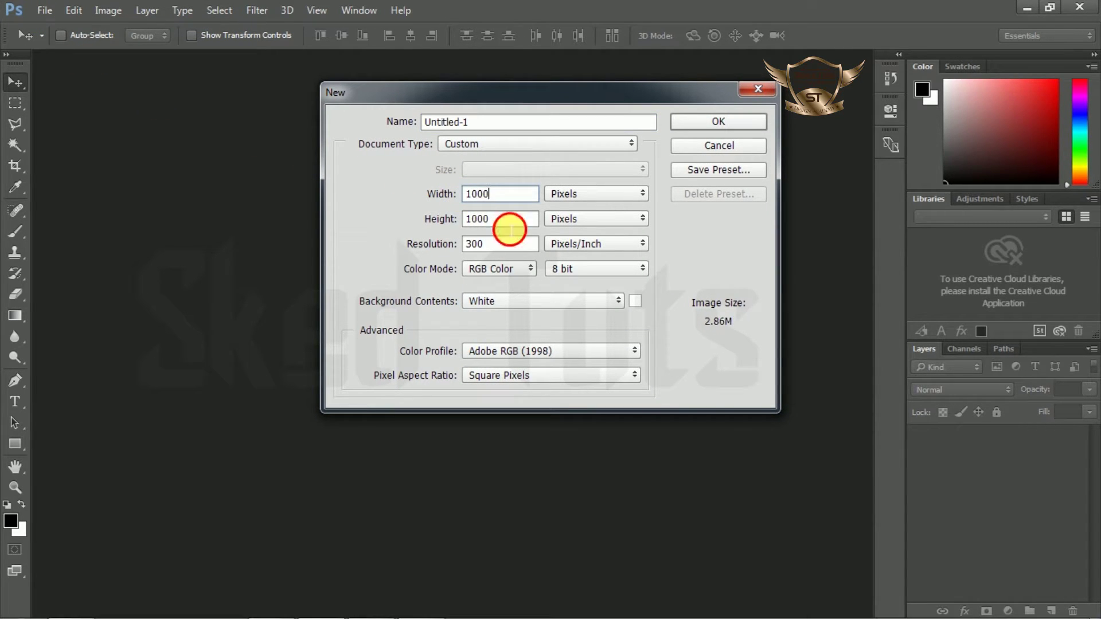
type("10")
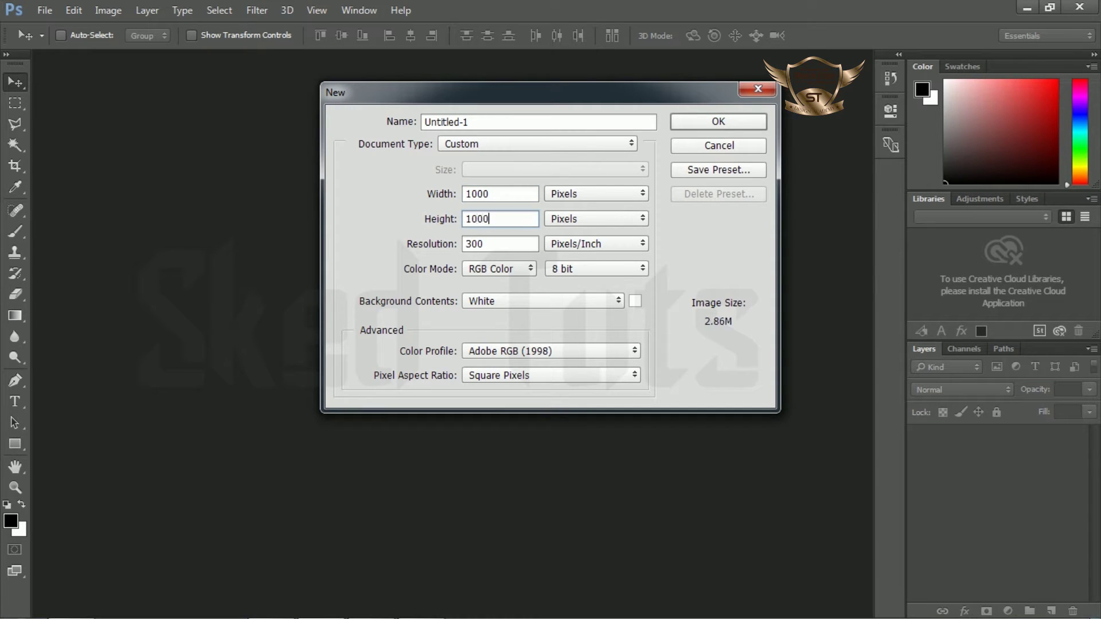
double_click(492, 245)
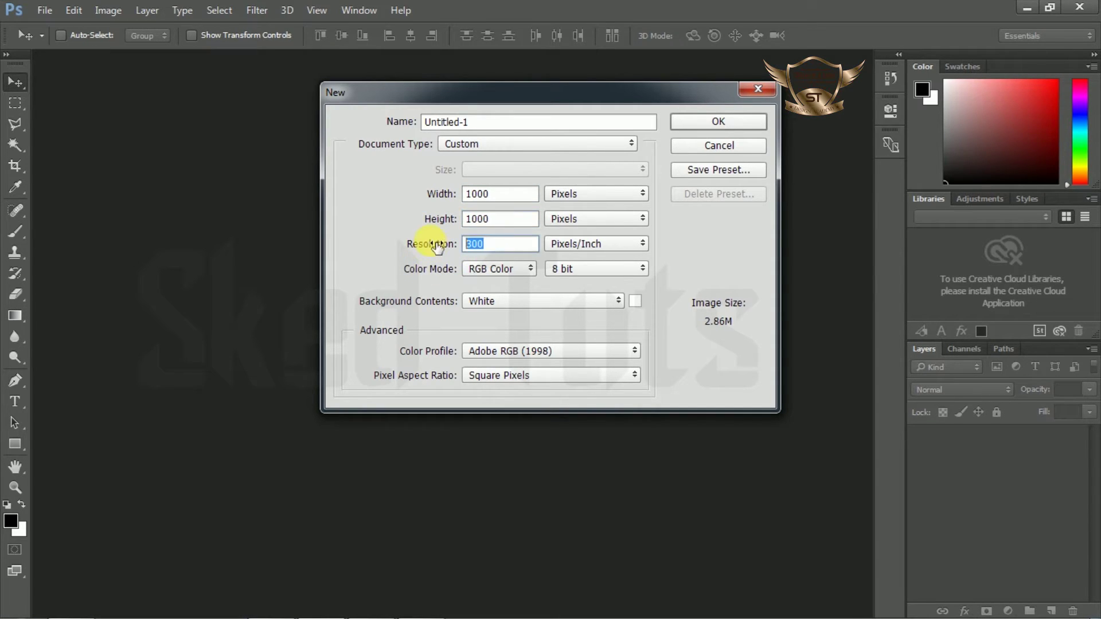
type("3")
left_click(499, 303)
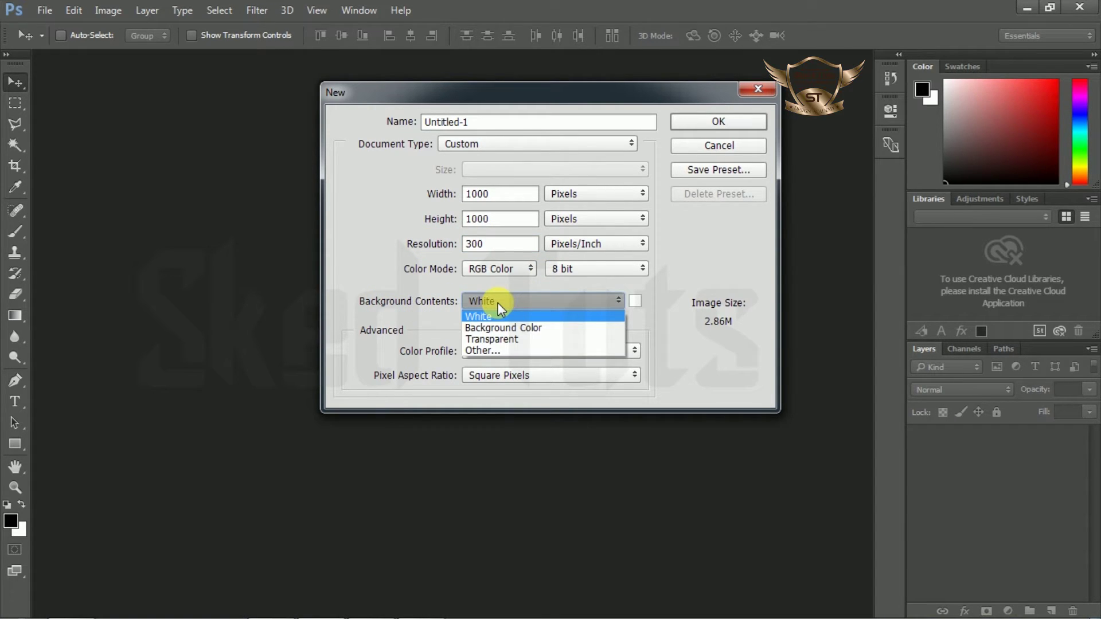
left_click(497, 303)
left_click(719, 123)
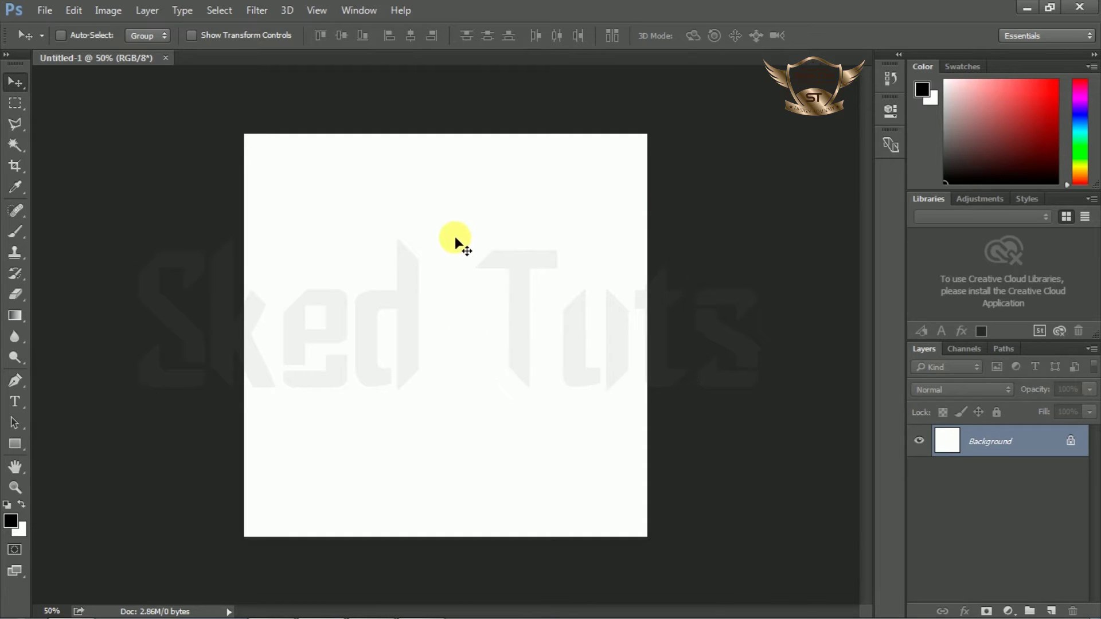
Add a new empty layer above Background and rename Layer 1 to 'water'.
left_click(1052, 610)
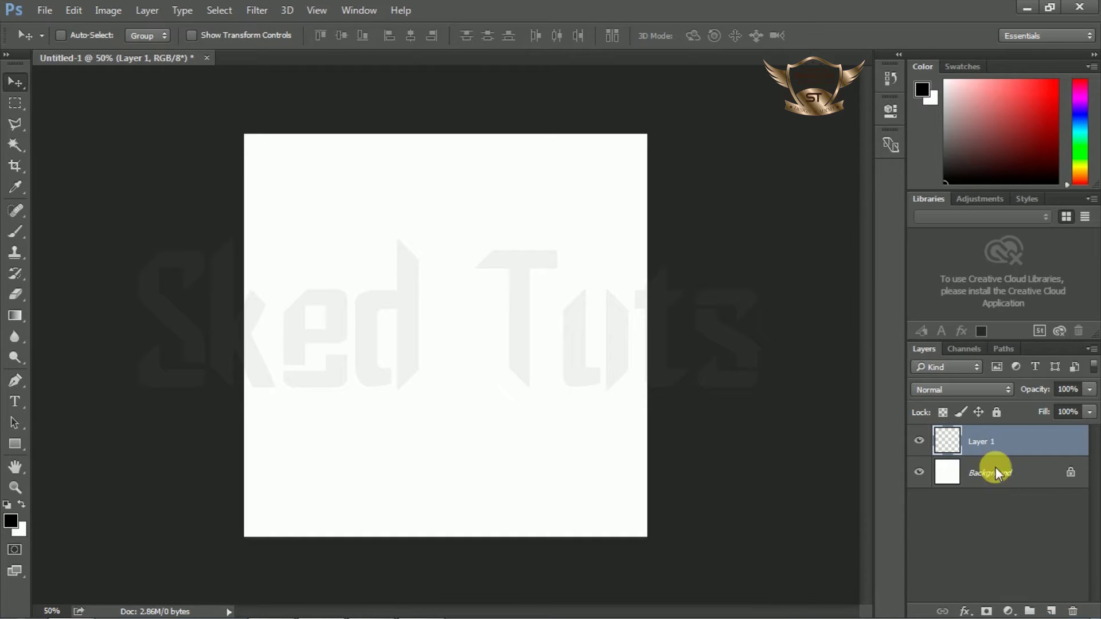
left_click(989, 448)
double_click(990, 449)
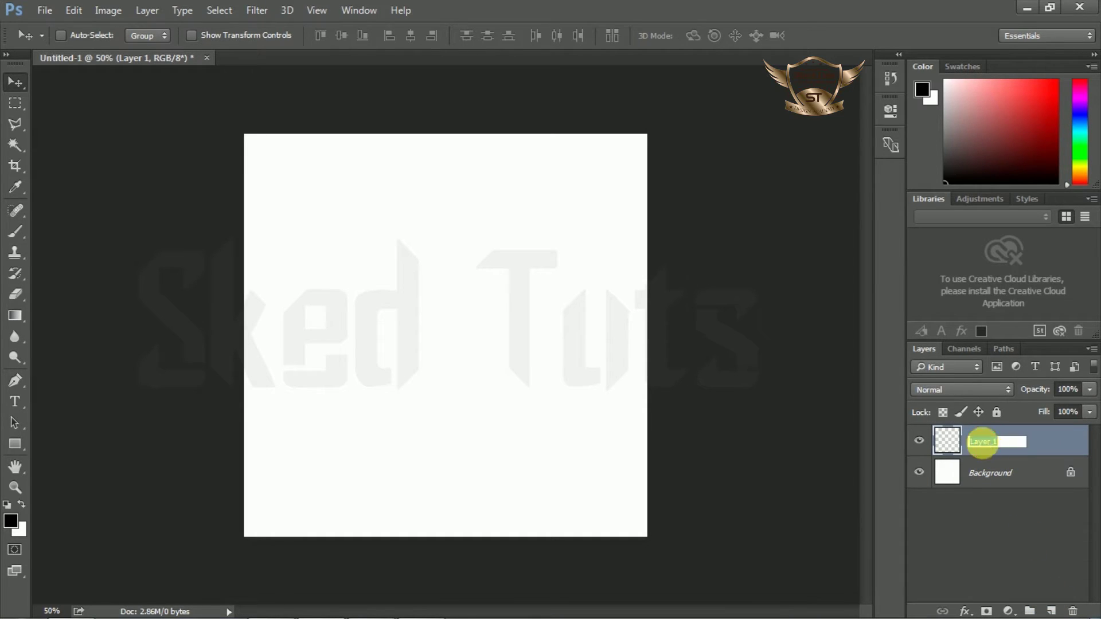
type("wa")
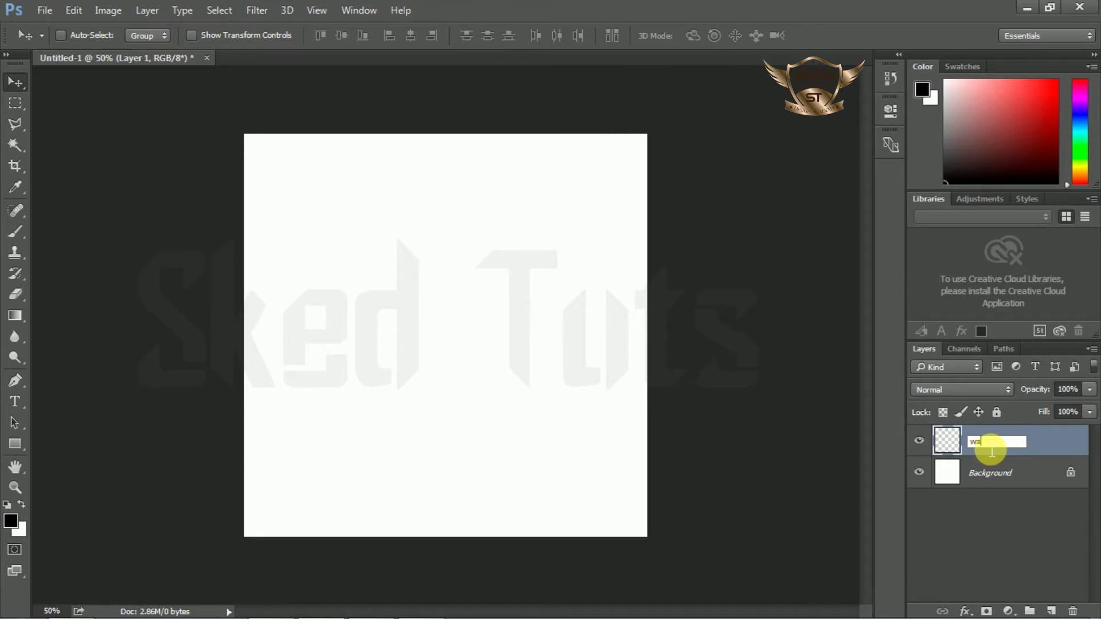
type("ter")
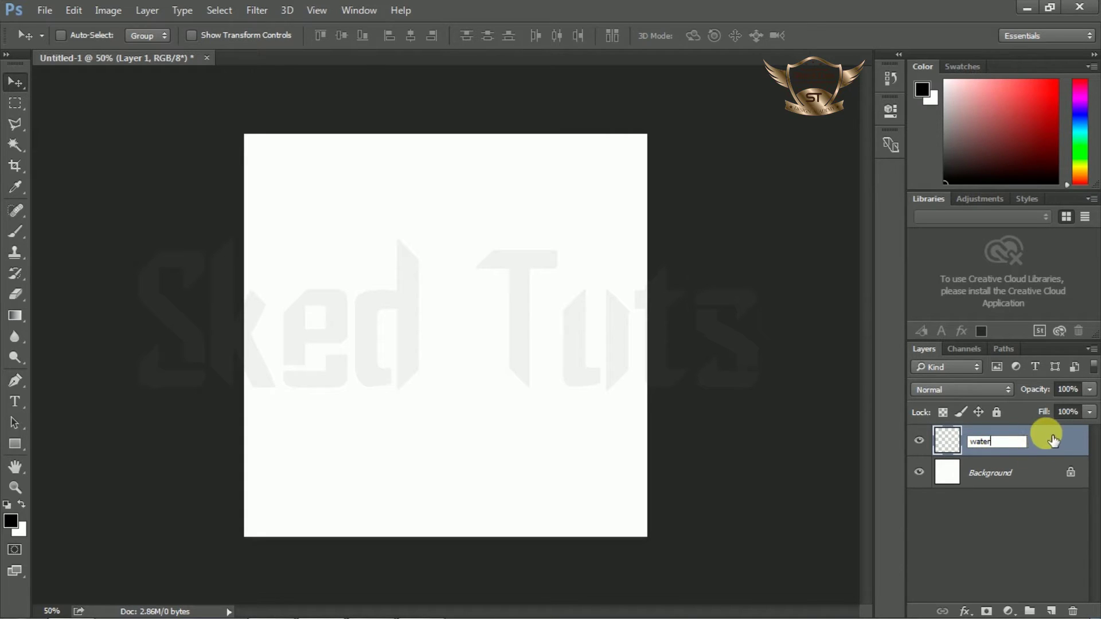
key("Return")
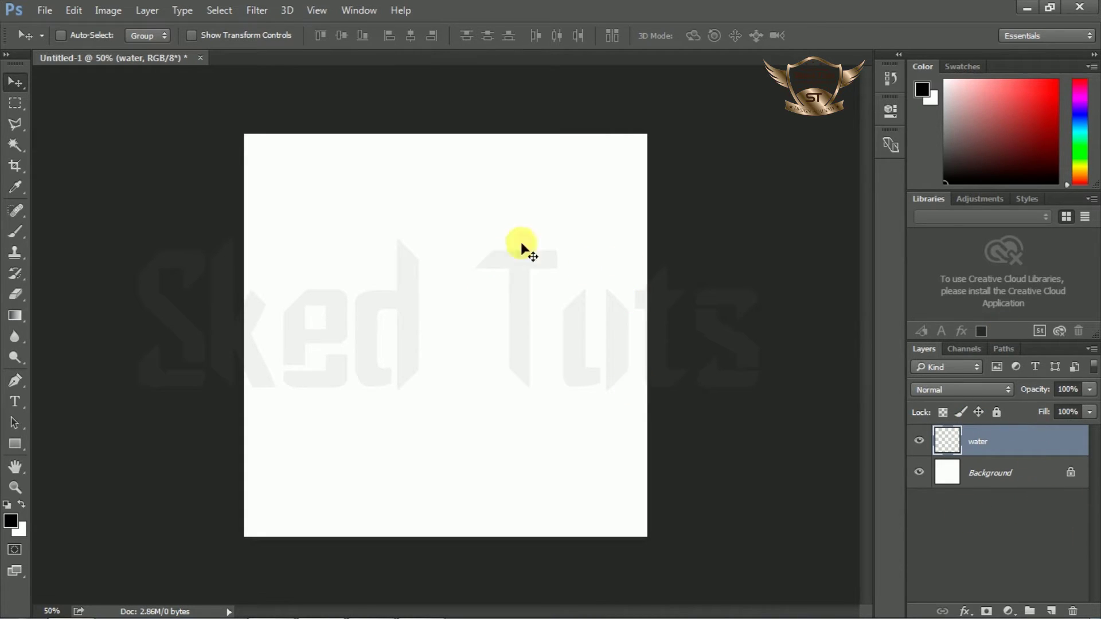
Marquee-select a wide band across the canvas middle and fill it with Render > Clouds.
left_click(15, 104)
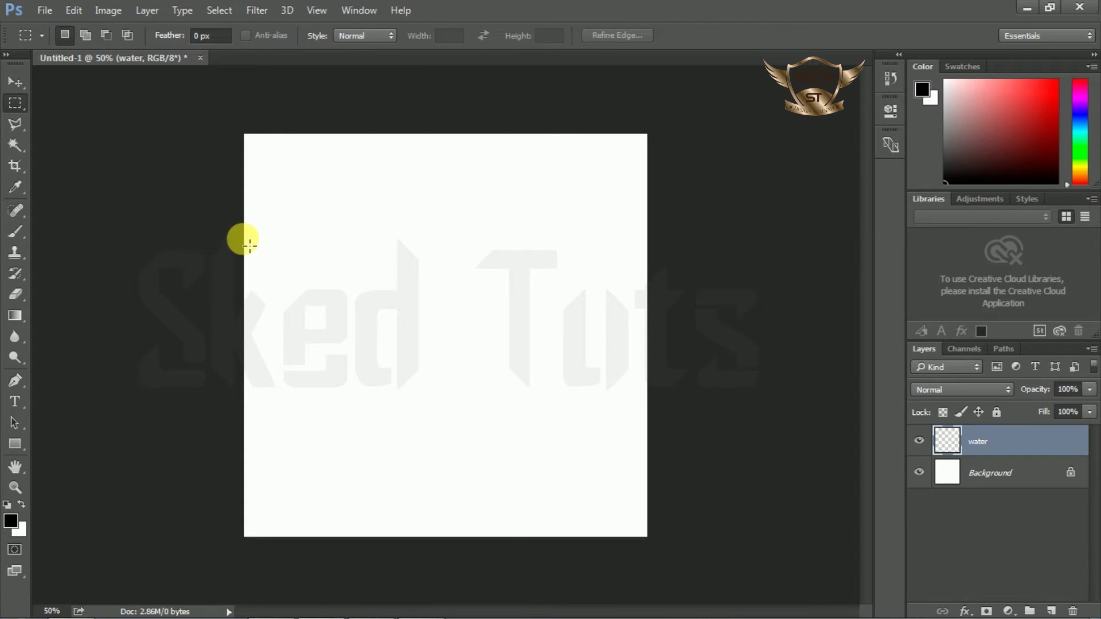
mouse_move(245, 220)
left_mouse_down()
mouse_move(595, 386)
mouse_move(656, 437)
left_mouse_up()
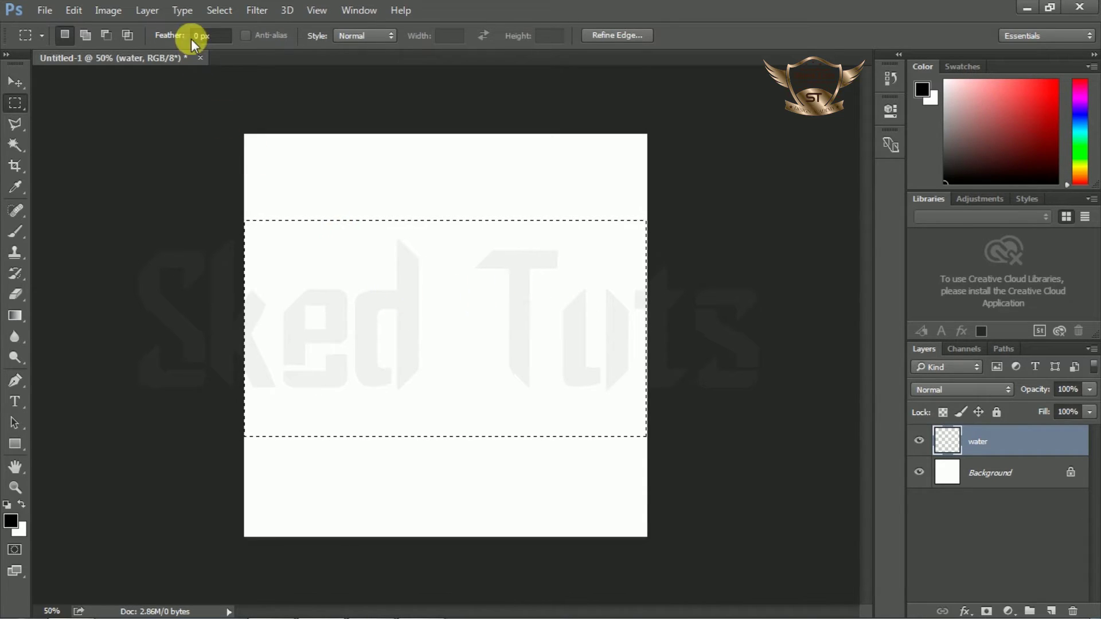
left_click(255, 12)
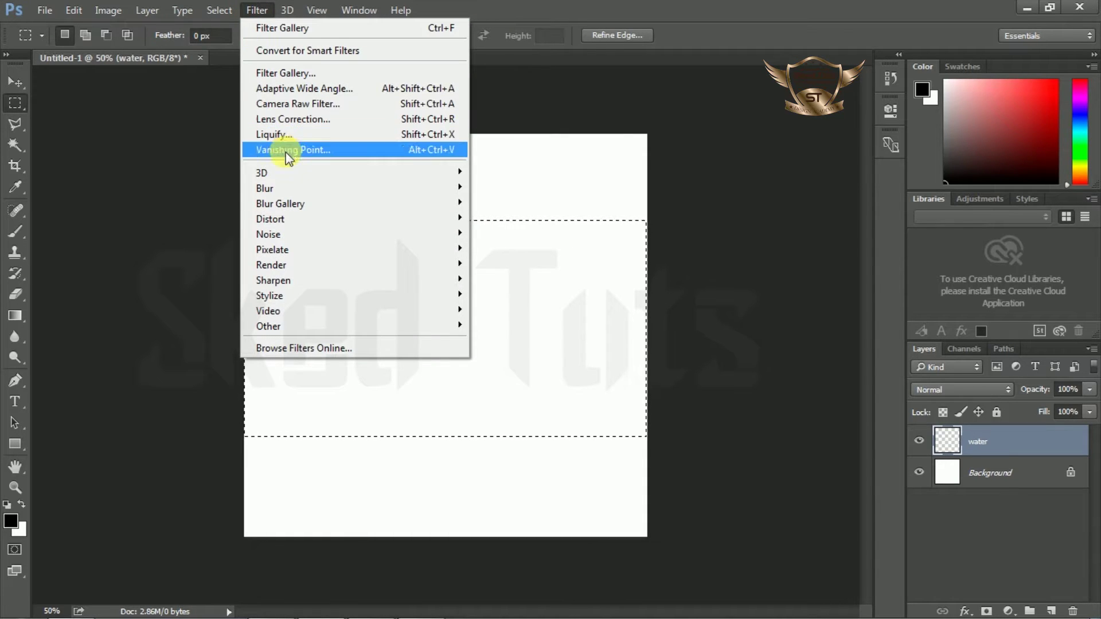
mouse_move(287, 267)
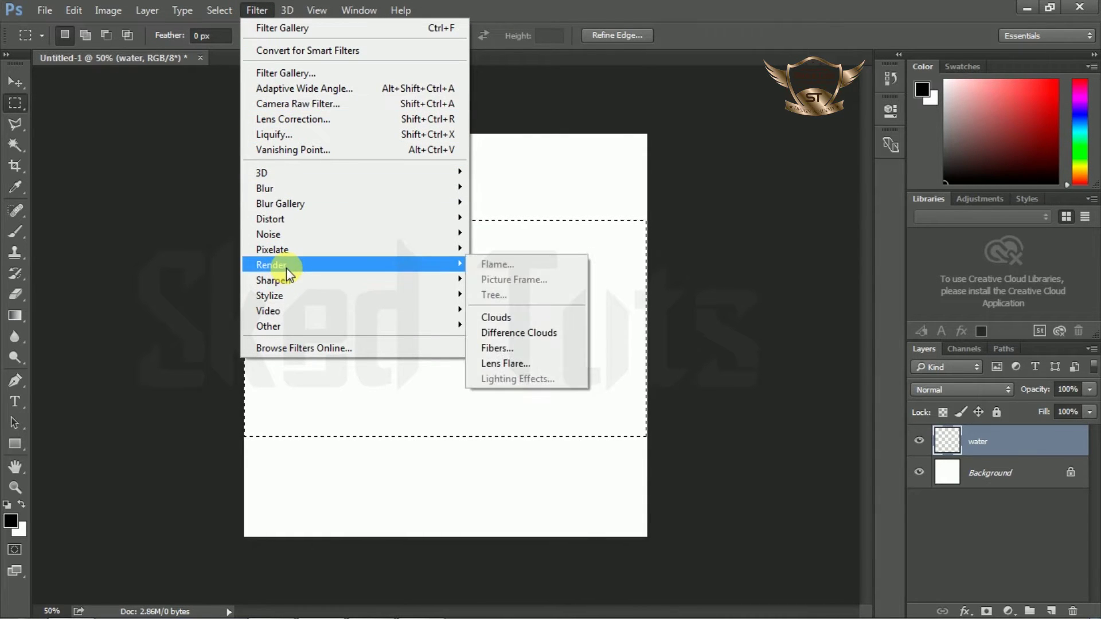
left_click(514, 317)
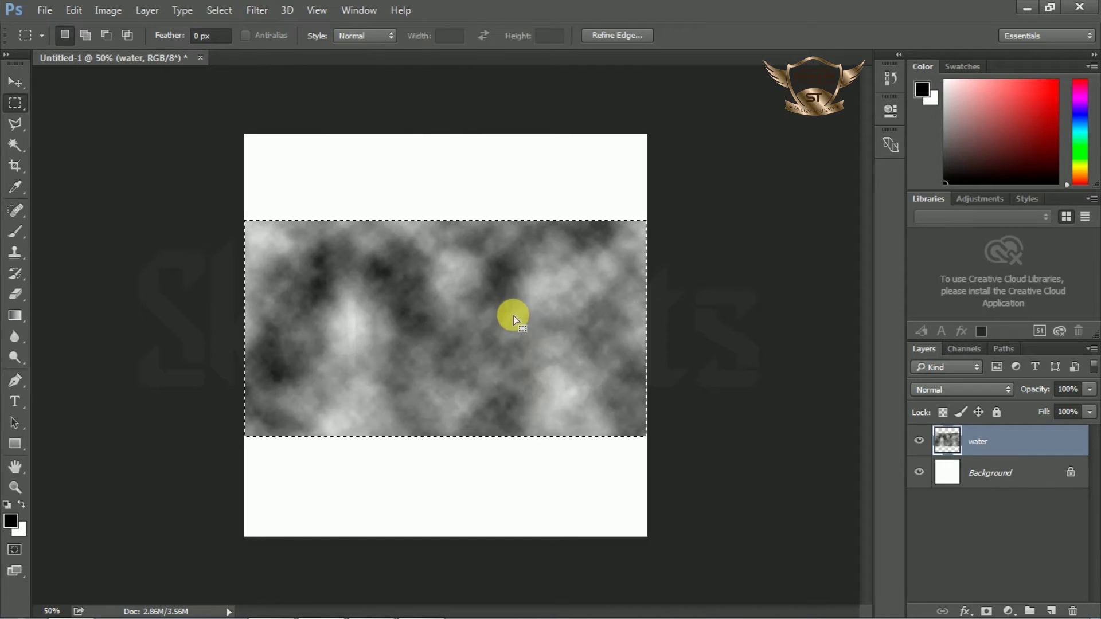
Blur the clouds band with a Gaussian Blur of radius 4 pixels.
left_click(256, 11)
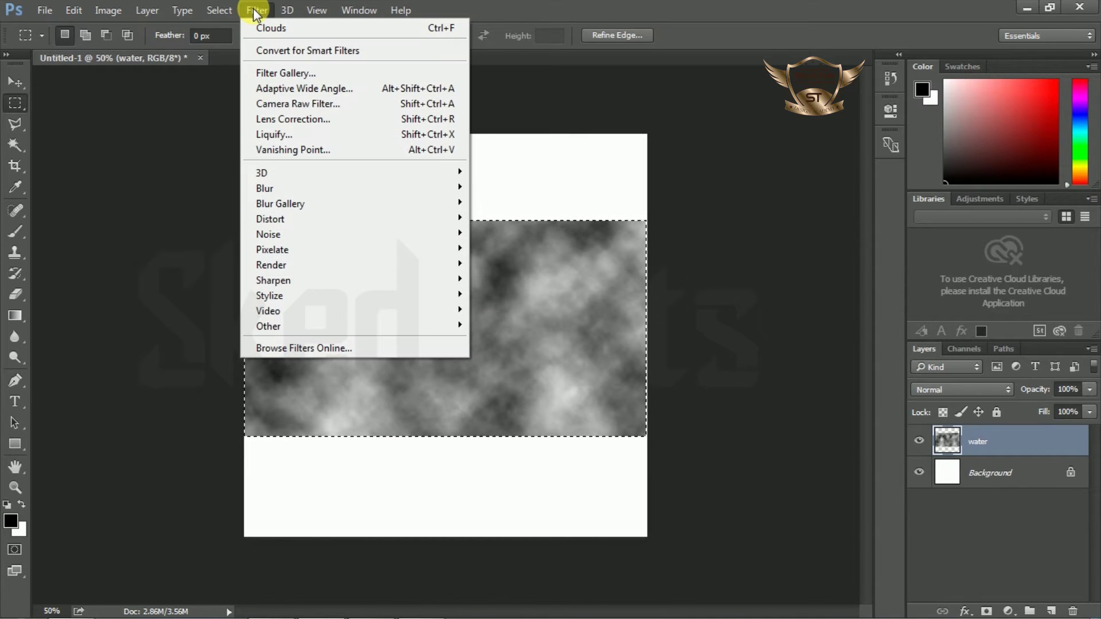
mouse_move(275, 187)
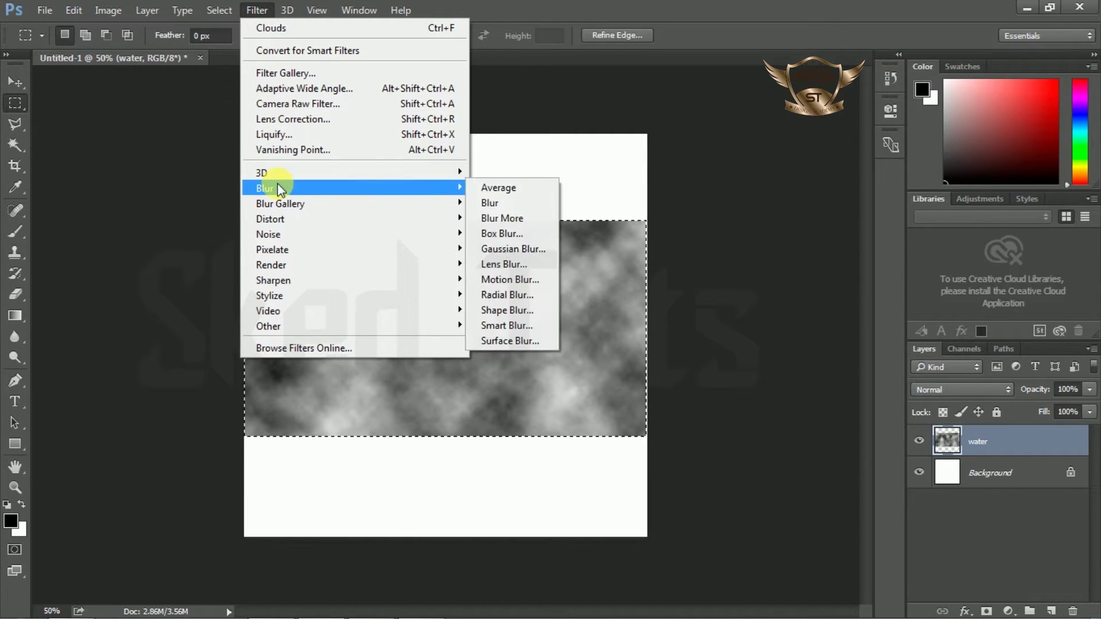
left_click(530, 246)
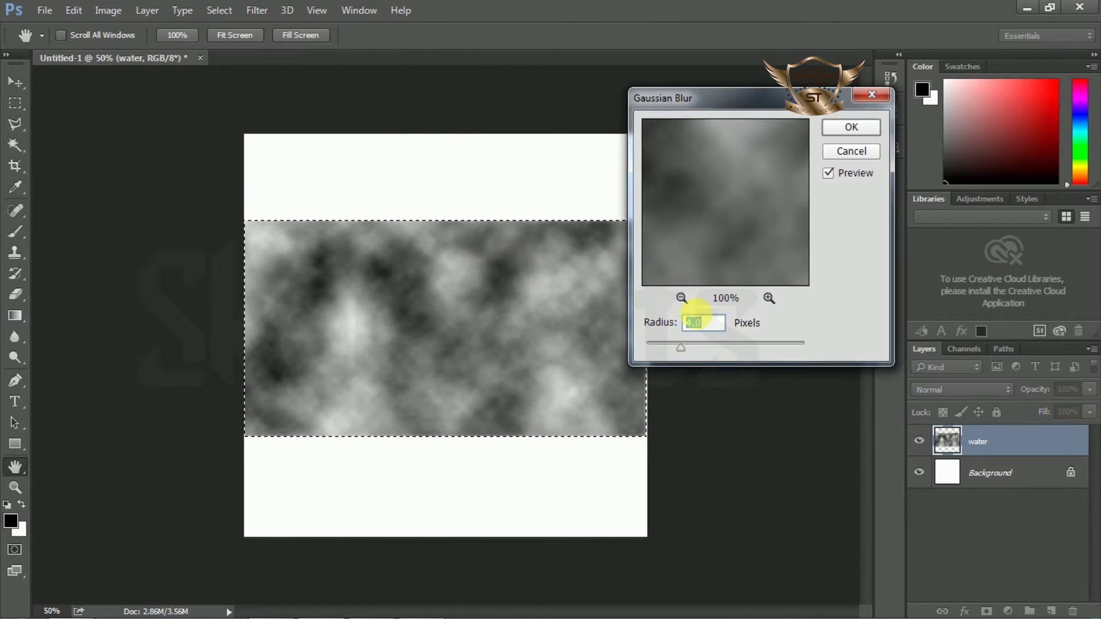
left_click(711, 324)
double_click(711, 326)
type("4")
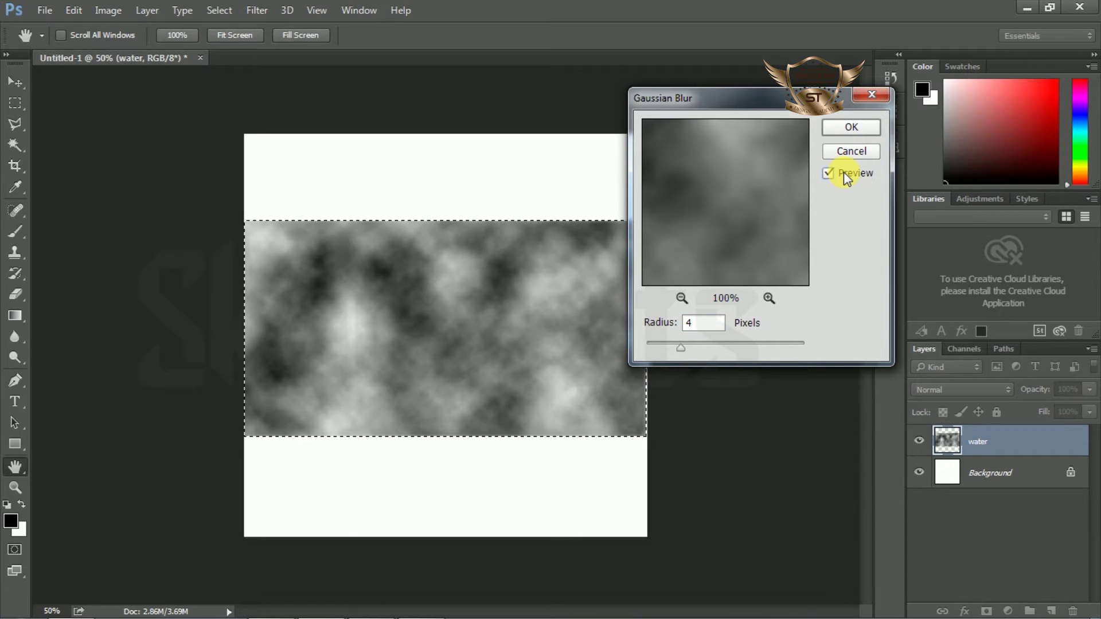
left_click(851, 126)
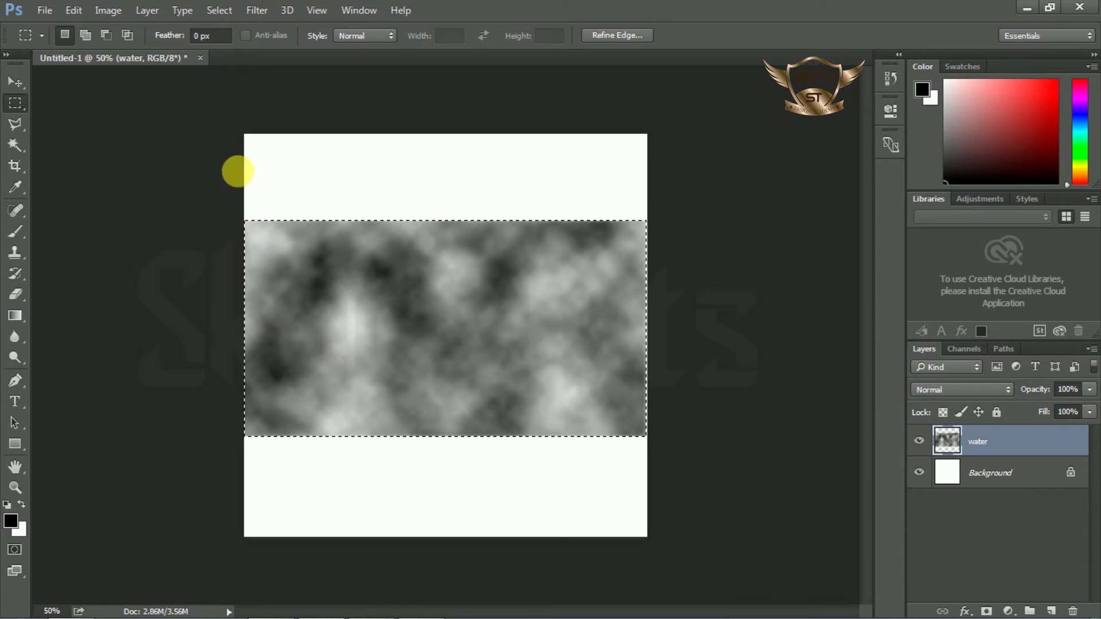
left_click(256, 10)
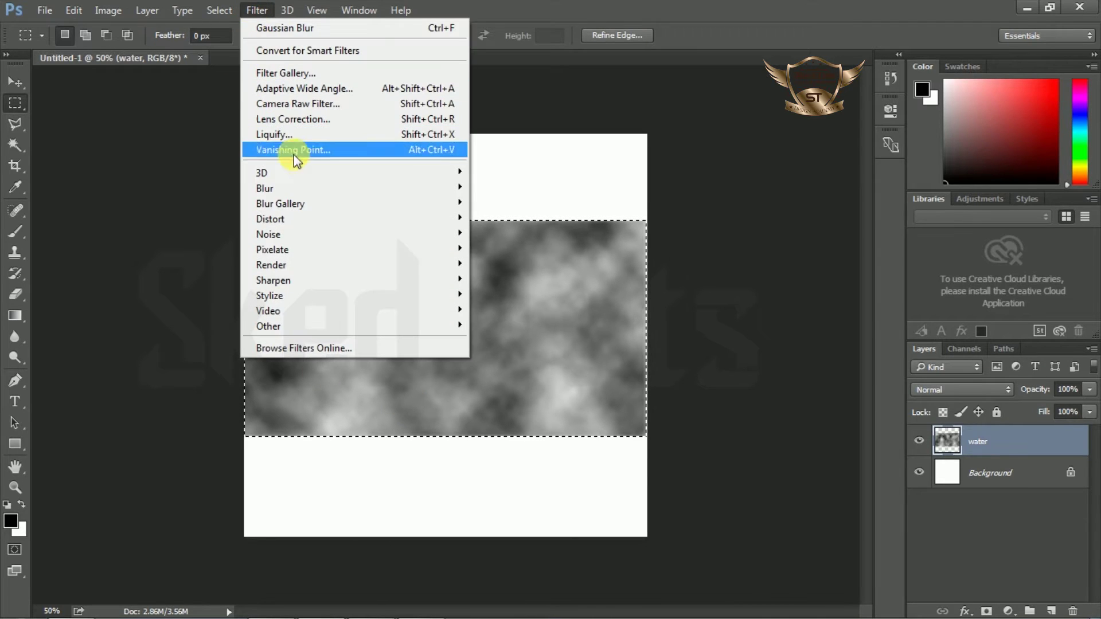
Apply a Motion Blur at 90° angle with 100-pixel distance, then deselect.
mouse_move(296, 185)
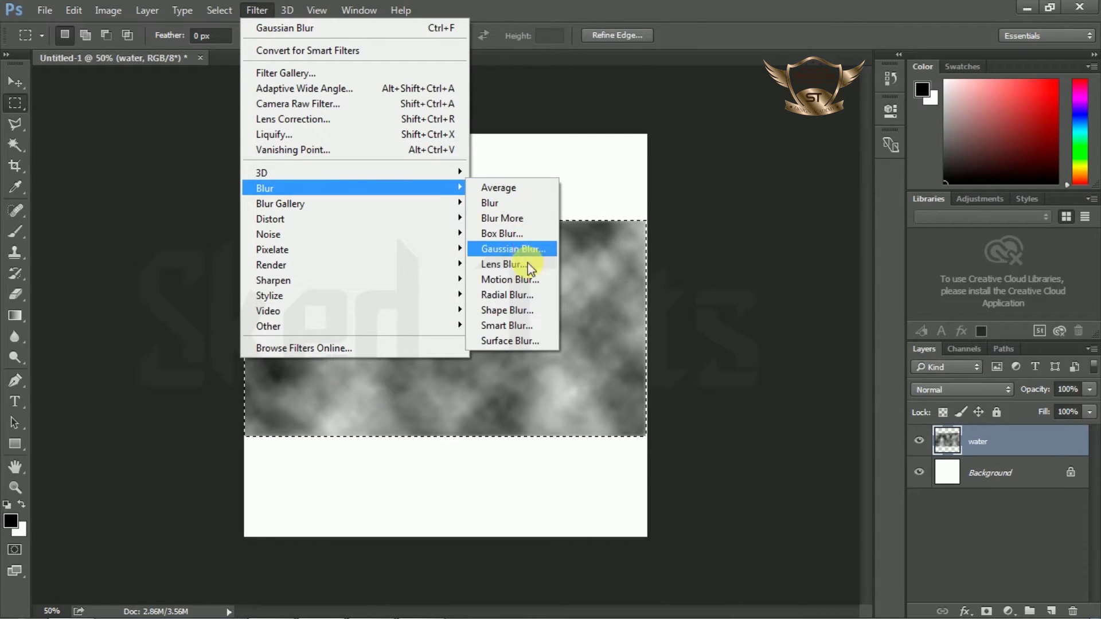
left_click(525, 280)
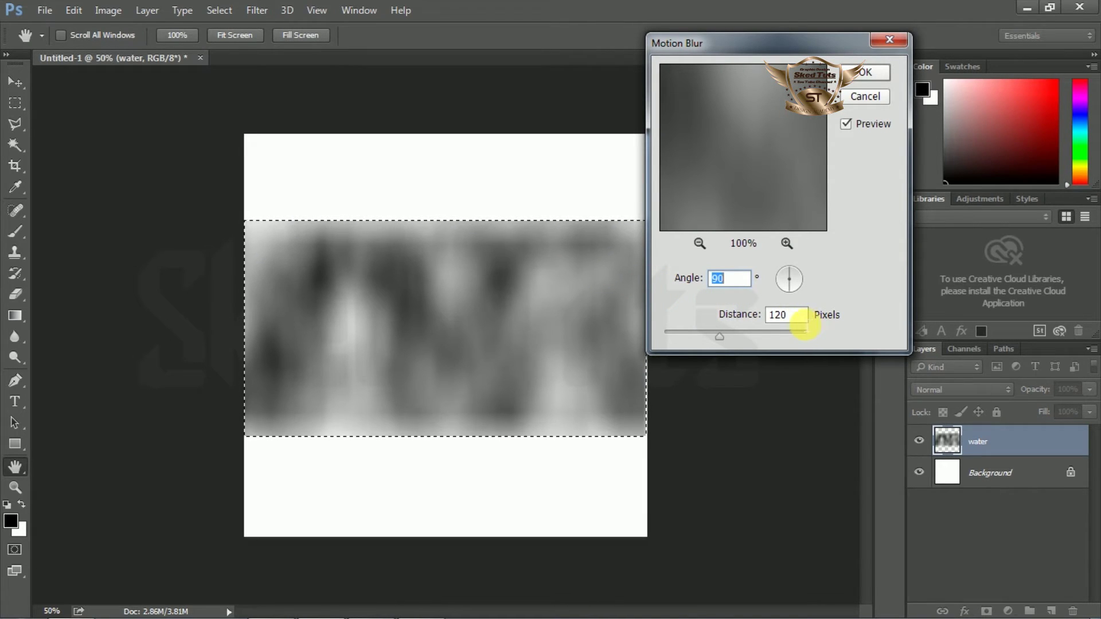
left_click_drag(803, 316, 759, 320)
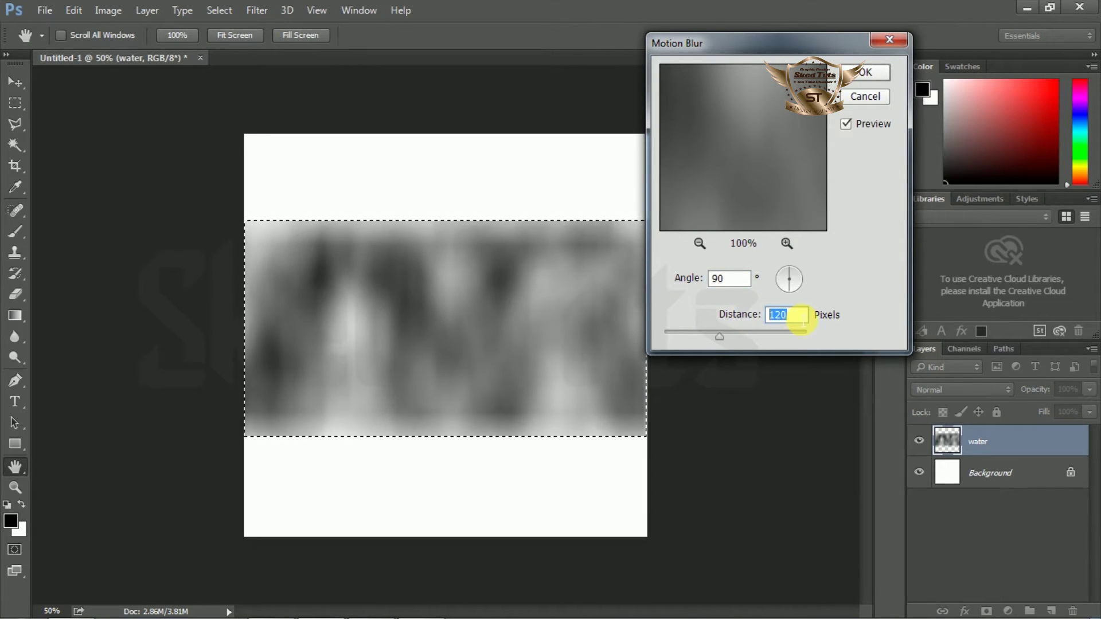
type("100")
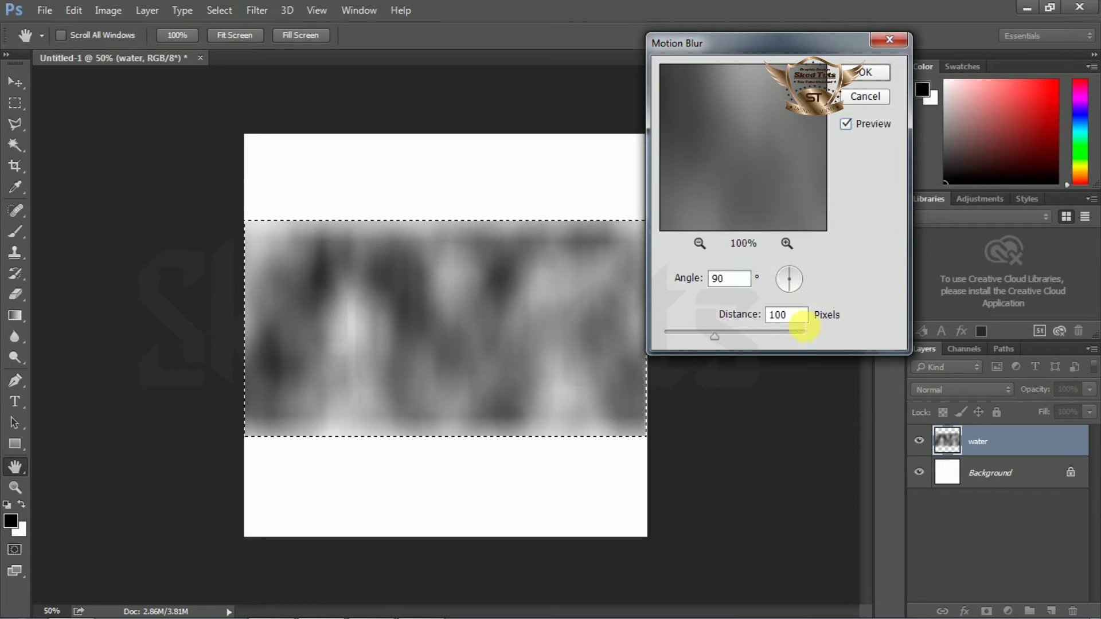
left_click(860, 81)
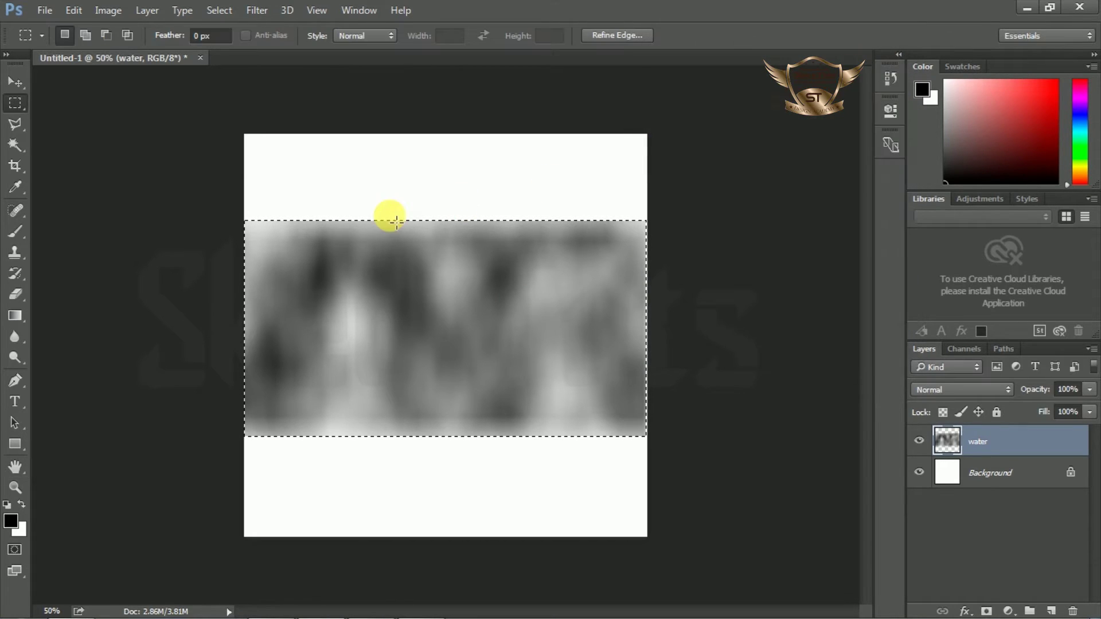
left_click(528, 229)
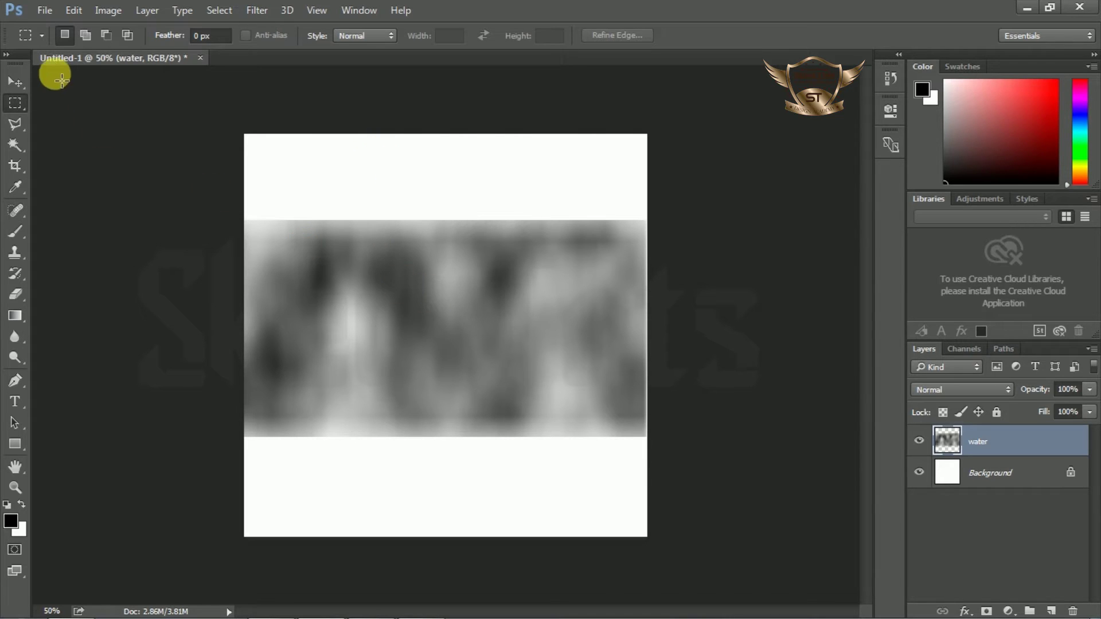
Free Transform the water layer, squeezing its width to about 41.88%.
left_click(74, 10)
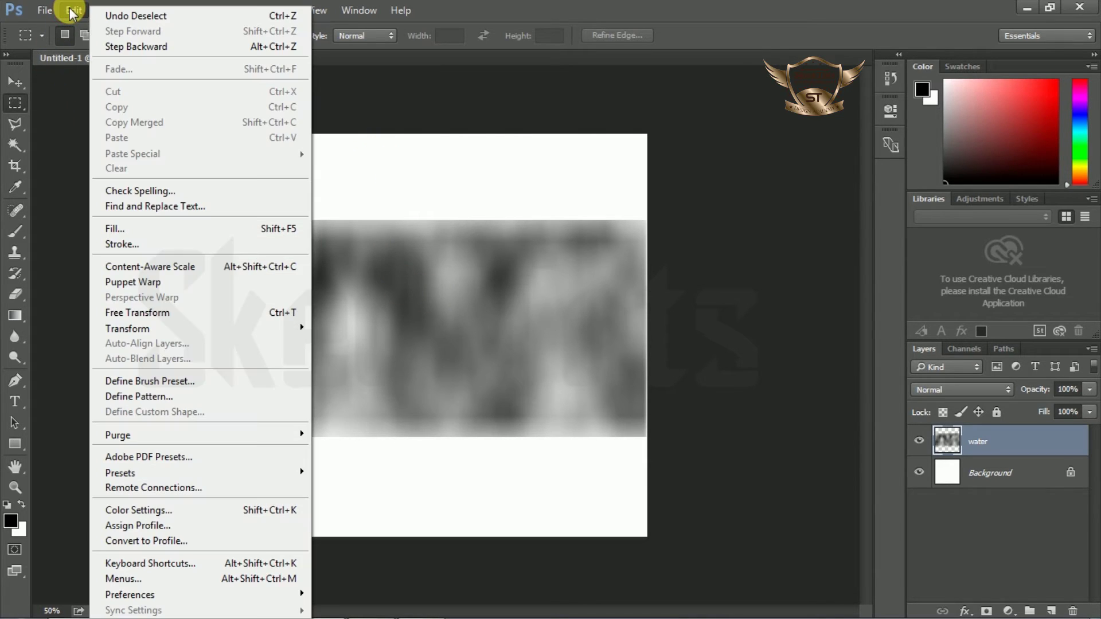
left_click(146, 313)
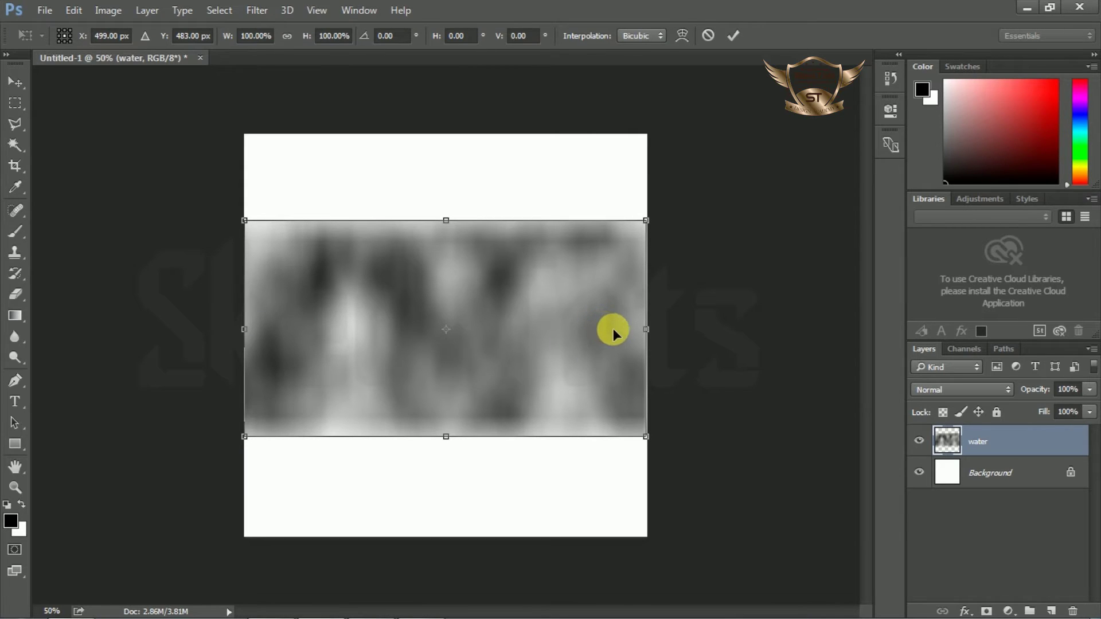
left_click_drag(645, 331, 537, 355)
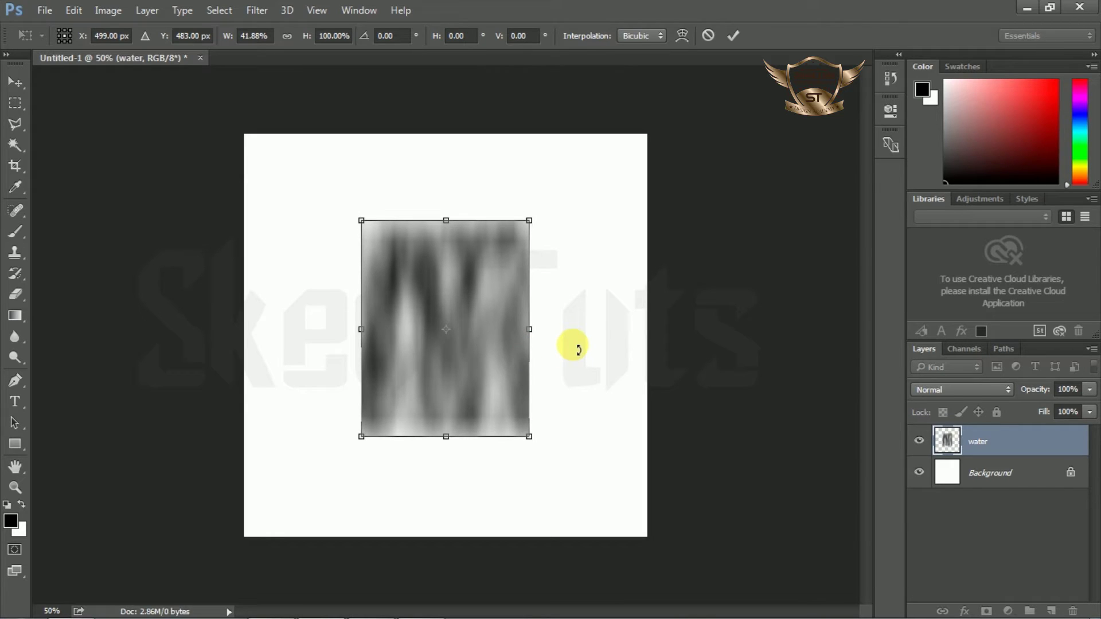
key("Return")
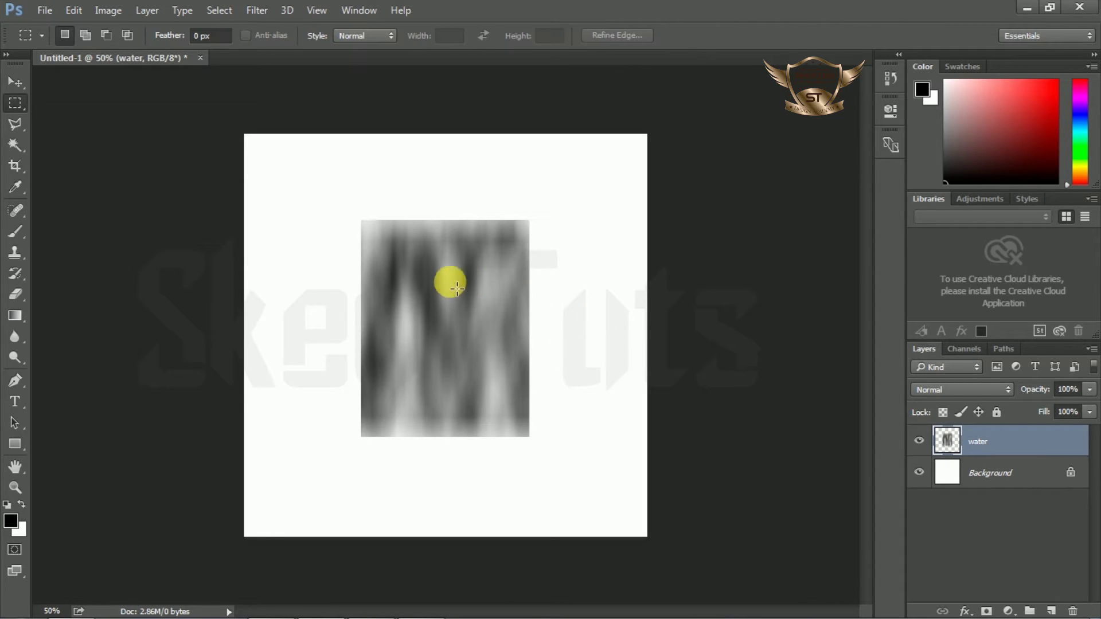
Open the Filter Gallery and choose Artistic > Plastic Wrap.
left_click(256, 11)
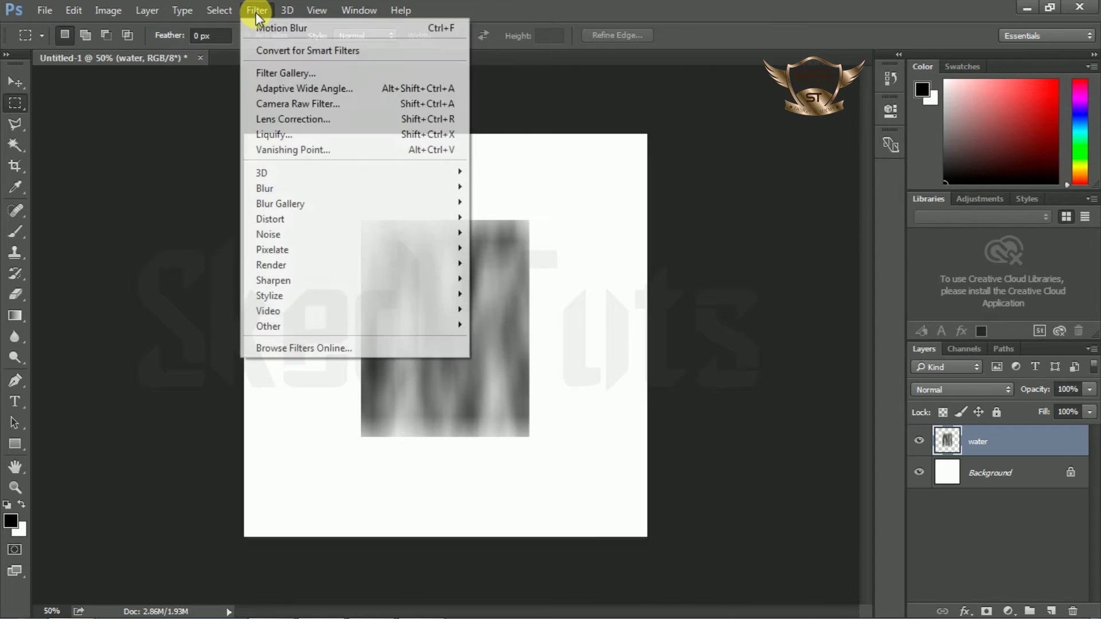
left_click(298, 73)
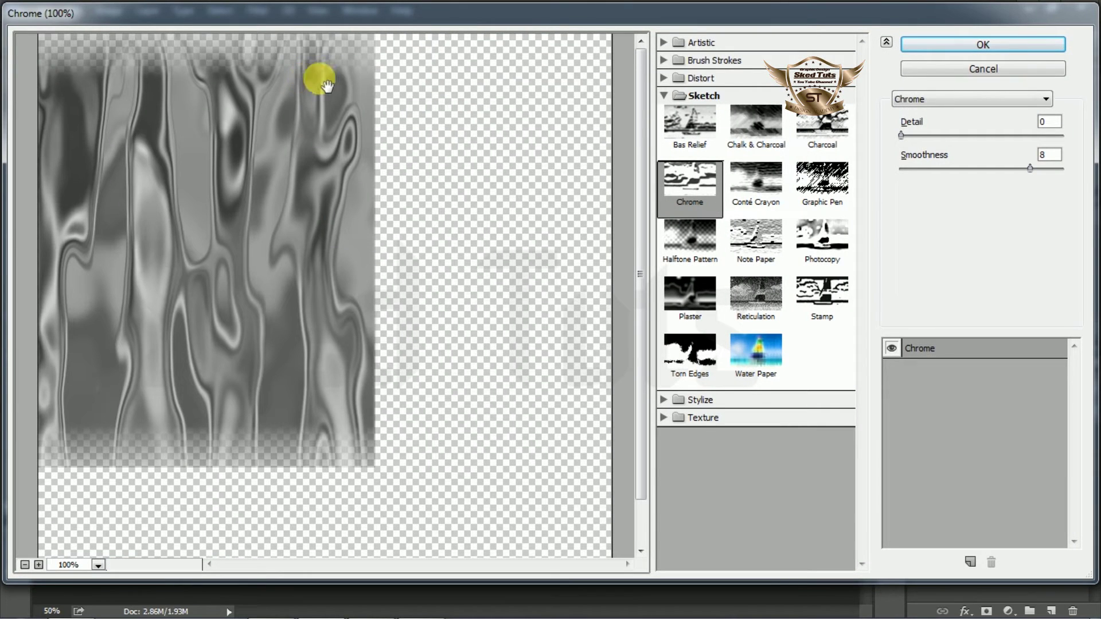
left_click(663, 95)
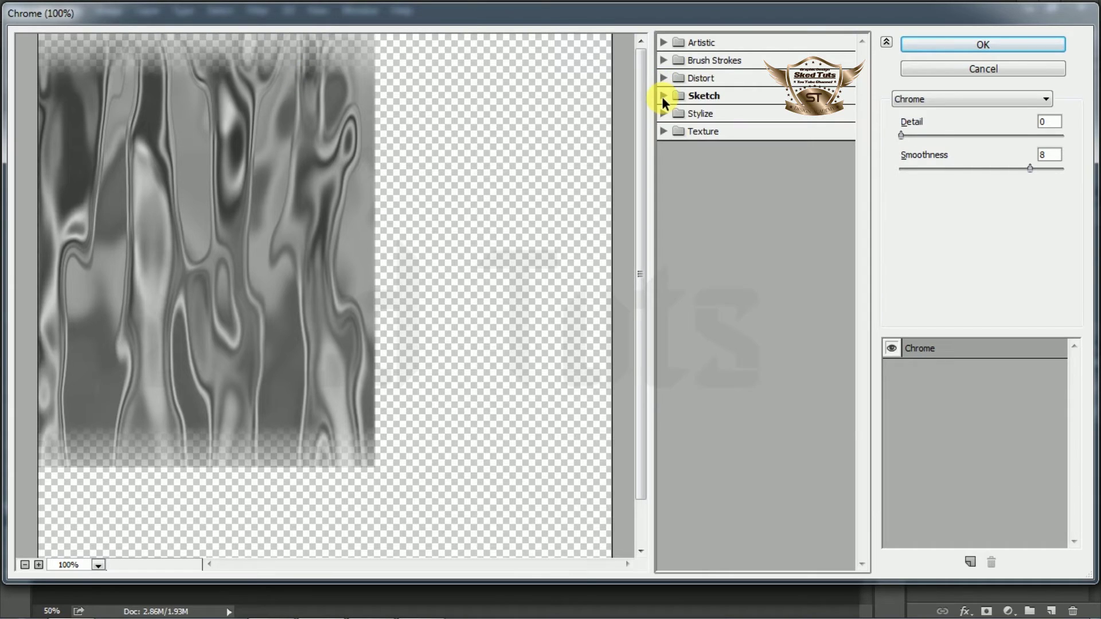
left_click(664, 42)
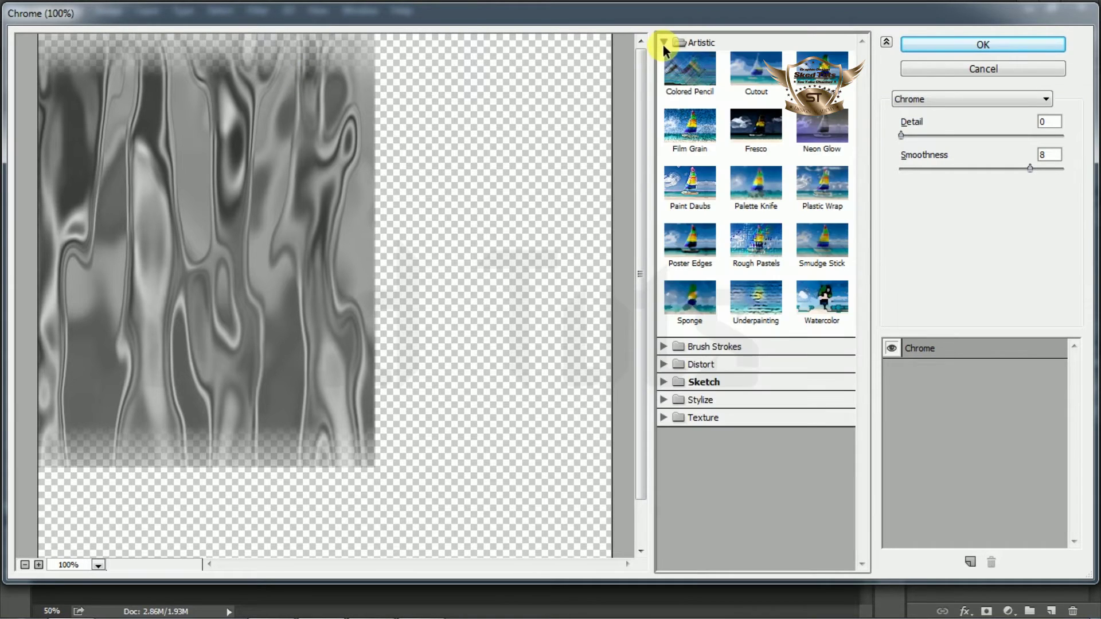
left_click(828, 187)
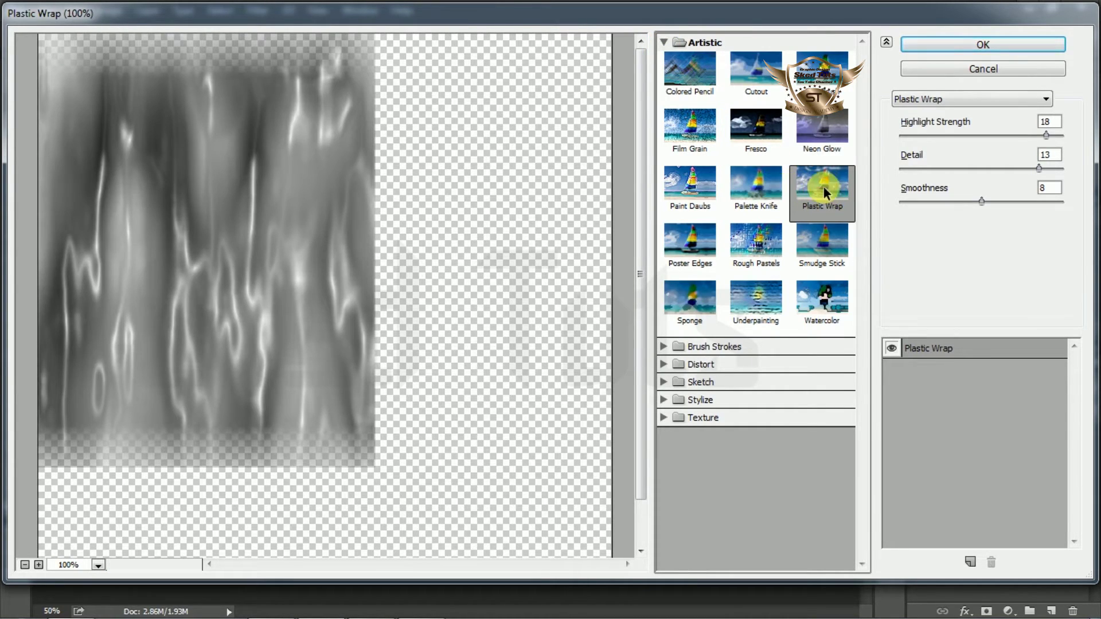
Set Plastic Wrap to Highlight Strength 15, Detail 10, Smoothness 7 and apply it.
double_click(1043, 122)
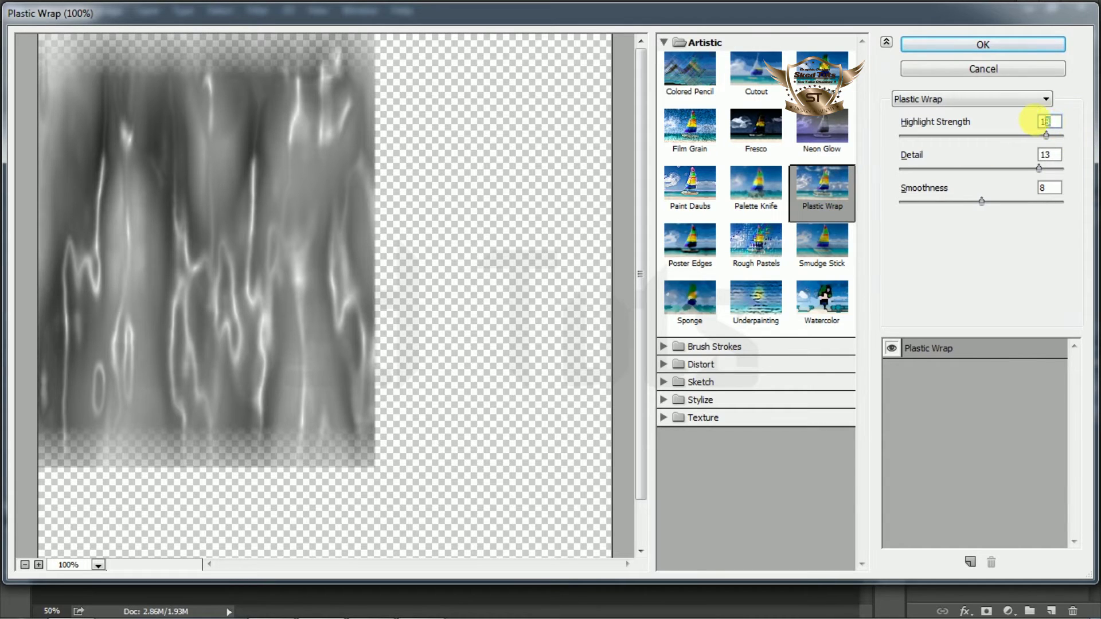
key("BackSpace")
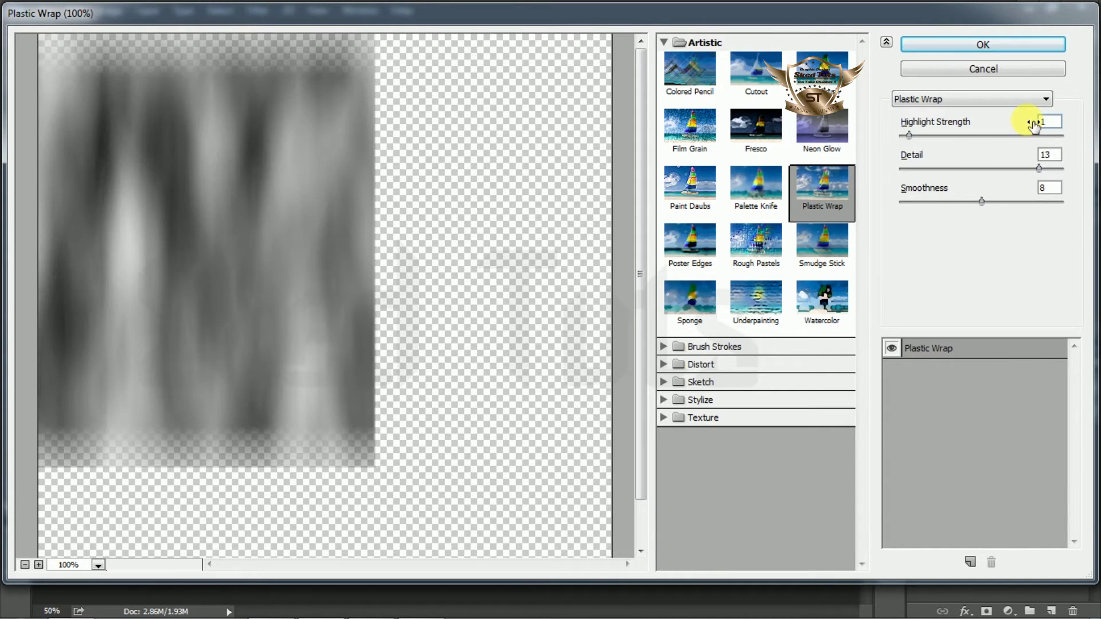
type("15")
double_click(1056, 155)
type("10")
key("Tab")
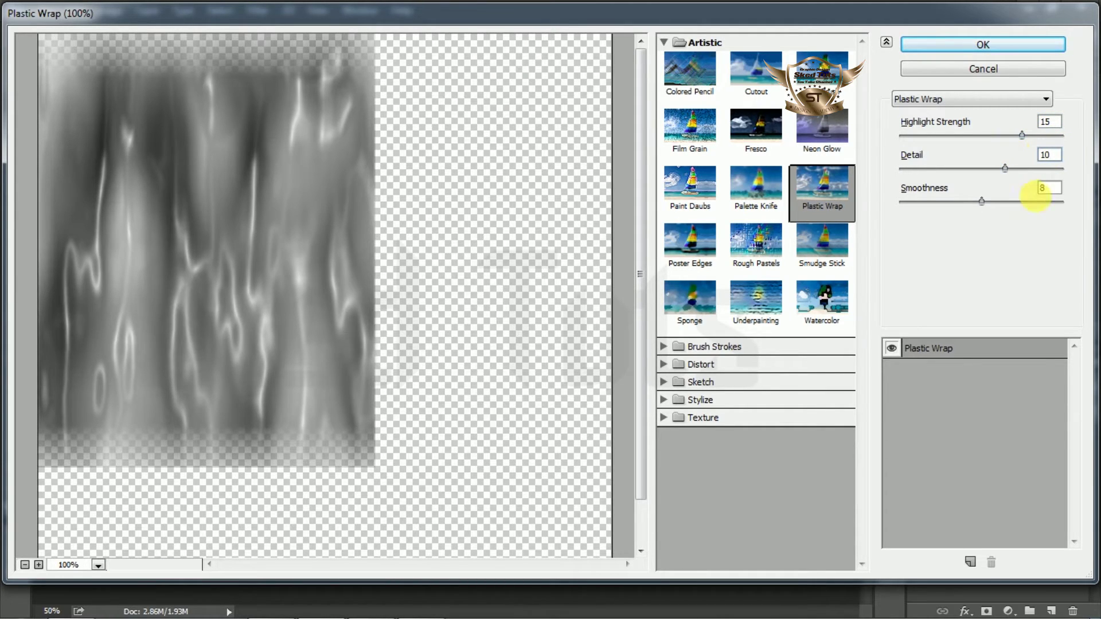
type("7")
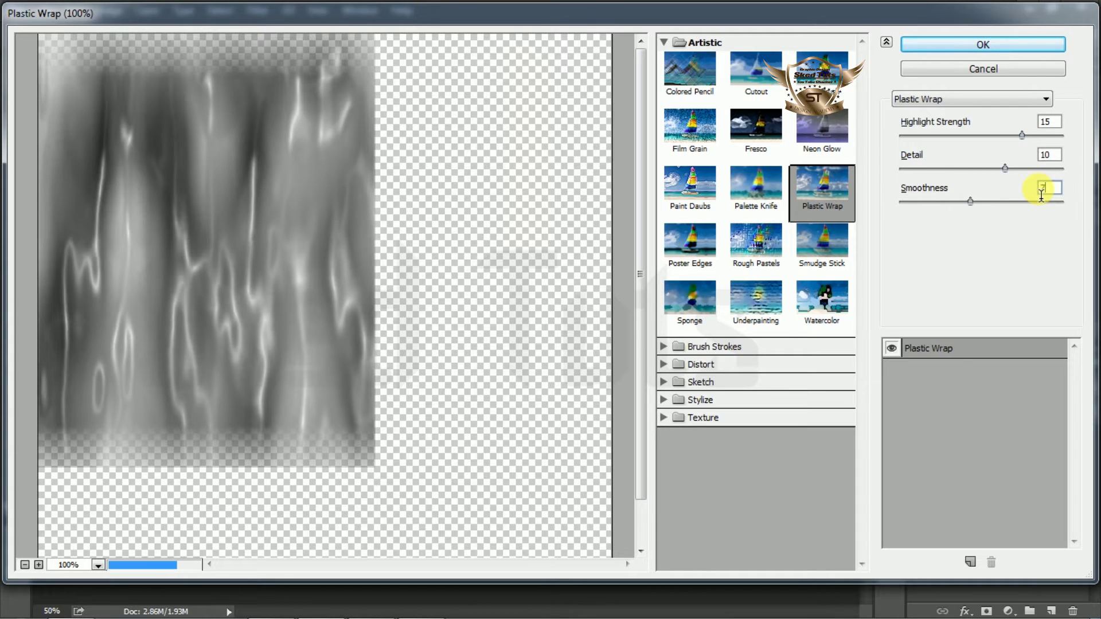
left_click(960, 43)
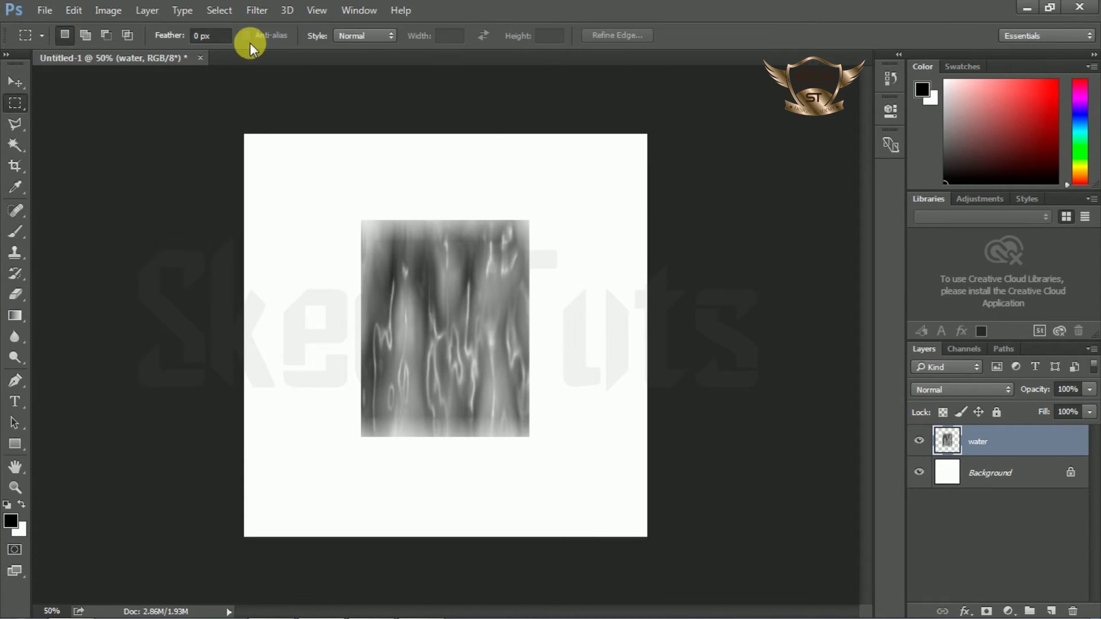
left_click(256, 12)
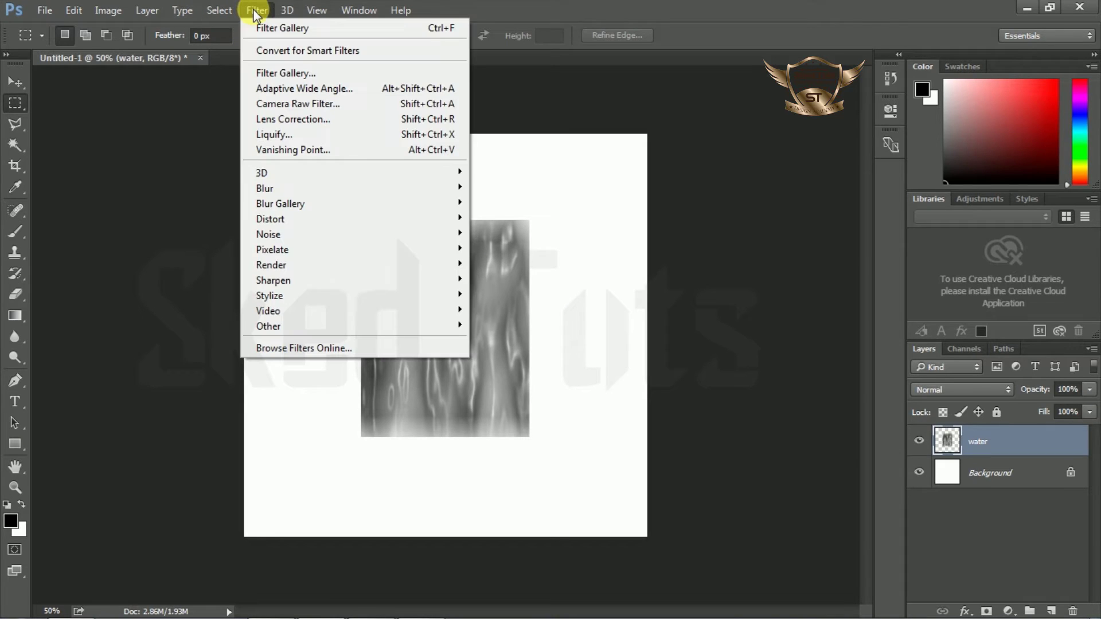
Apply the Filter Gallery's Sketch > Chrome filter with Detail 0 and Smoothness 9.
left_click(285, 73)
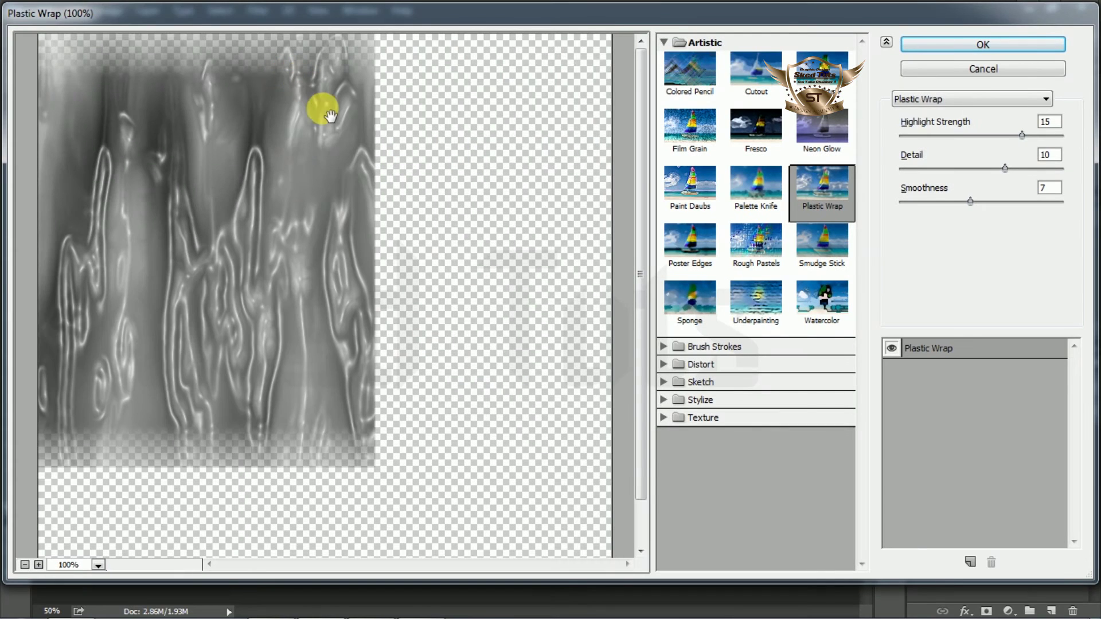
left_click(665, 42)
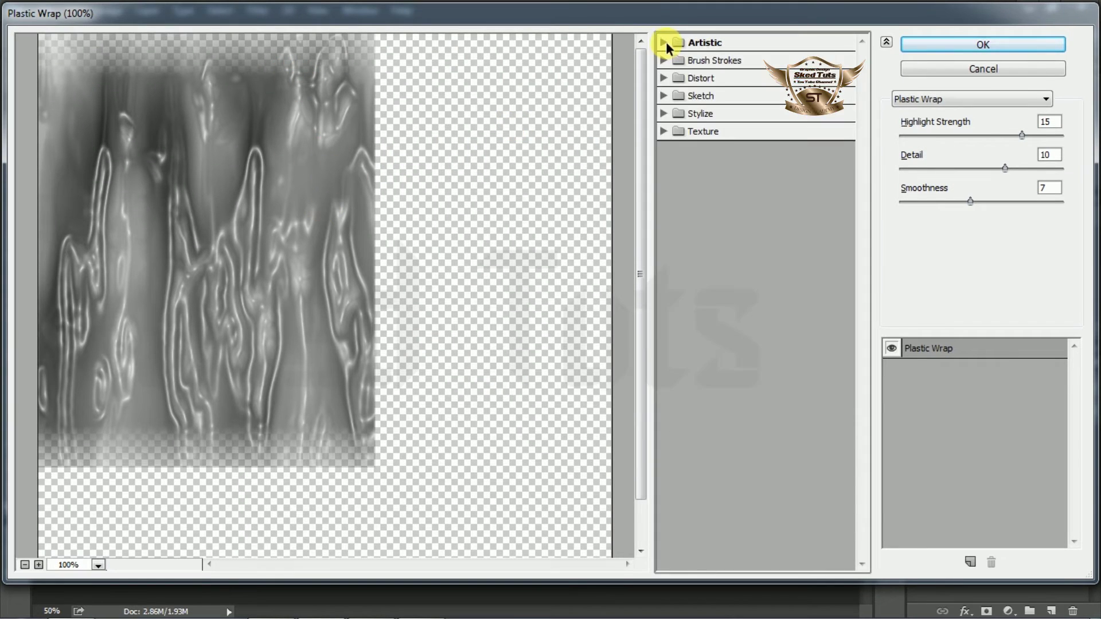
left_click(666, 95)
left_click(690, 178)
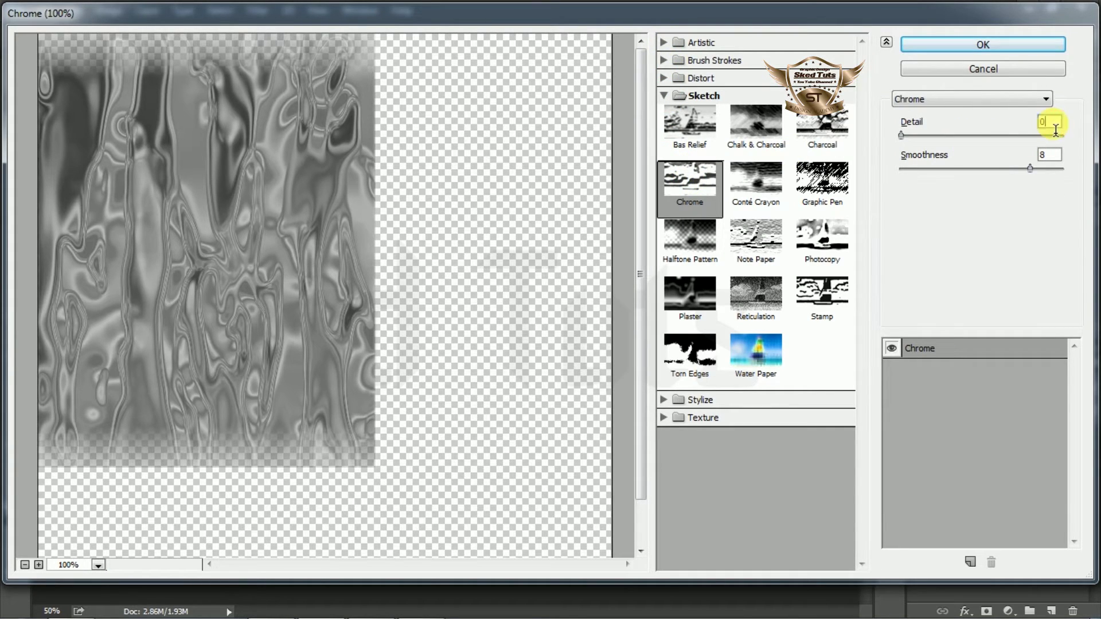
key("Tab")
type("9")
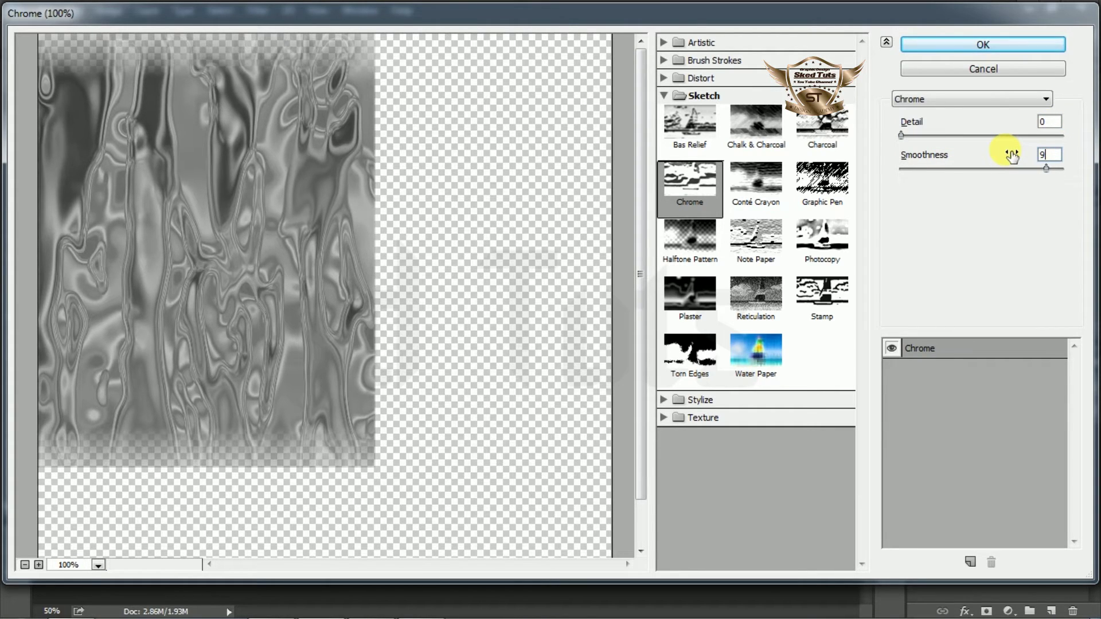
left_click(976, 50)
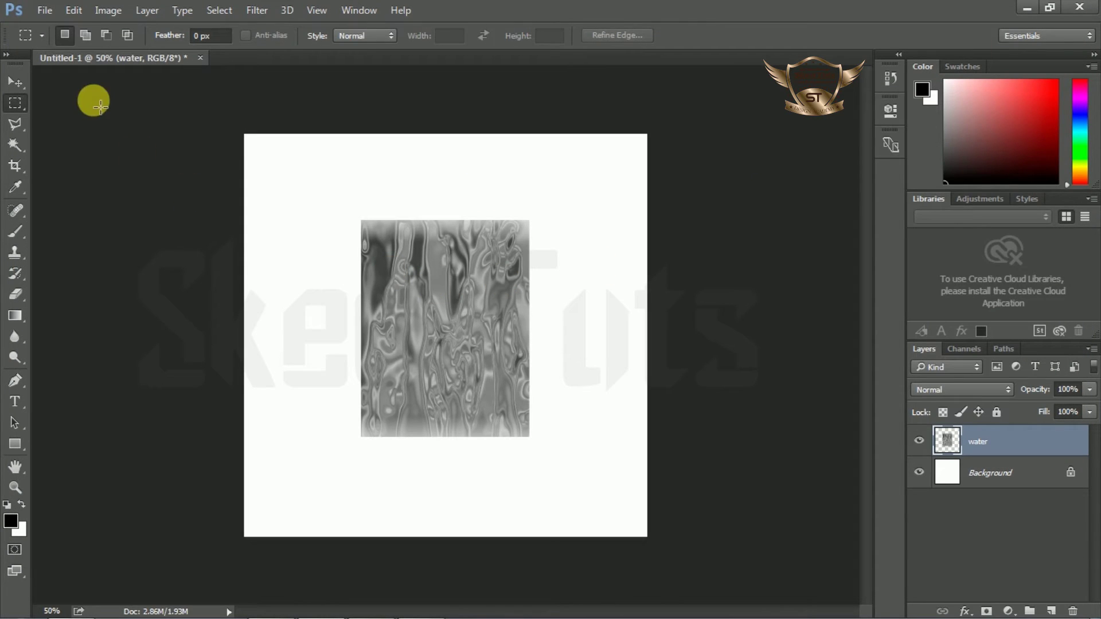
Fade the Filter Gallery effect to 50% opacity using Hard Light mode.
left_click(74, 10)
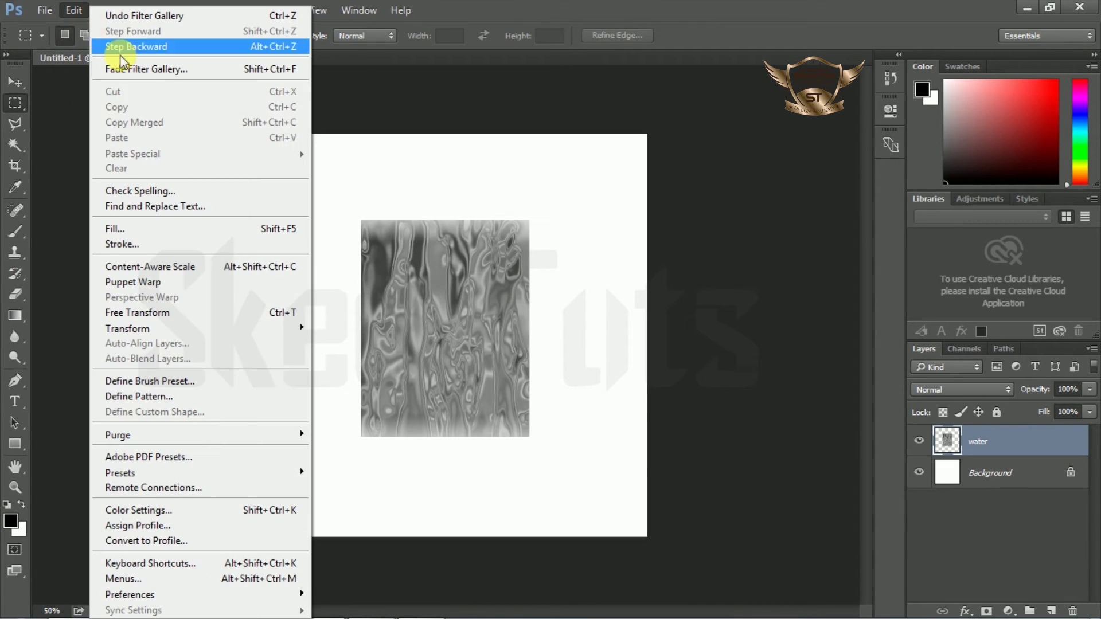
left_click(146, 69)
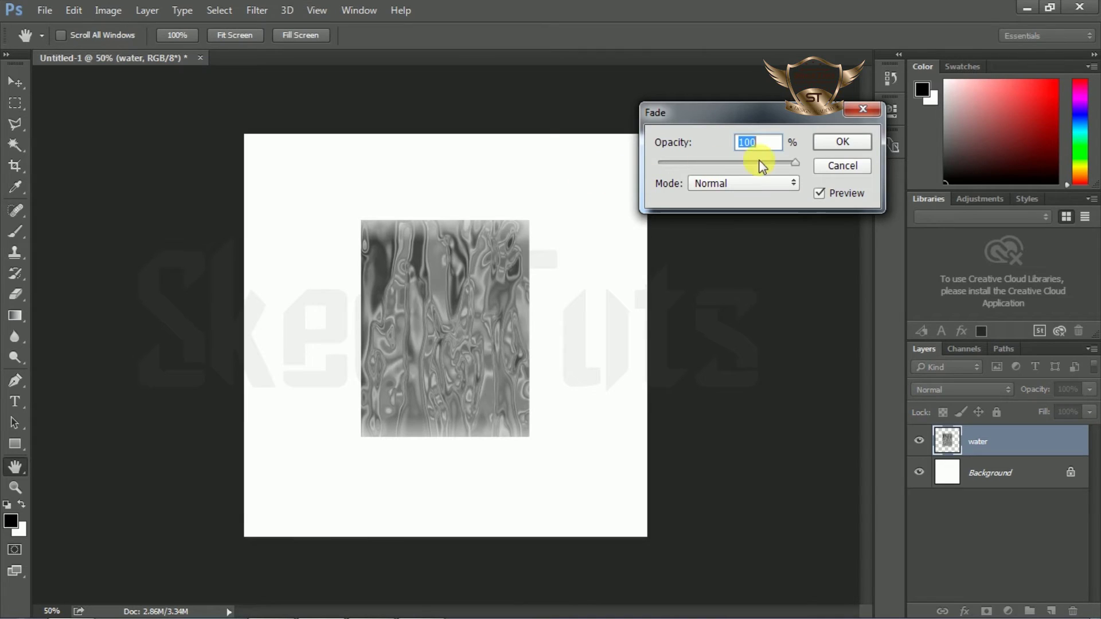
left_click(761, 144)
type("0")
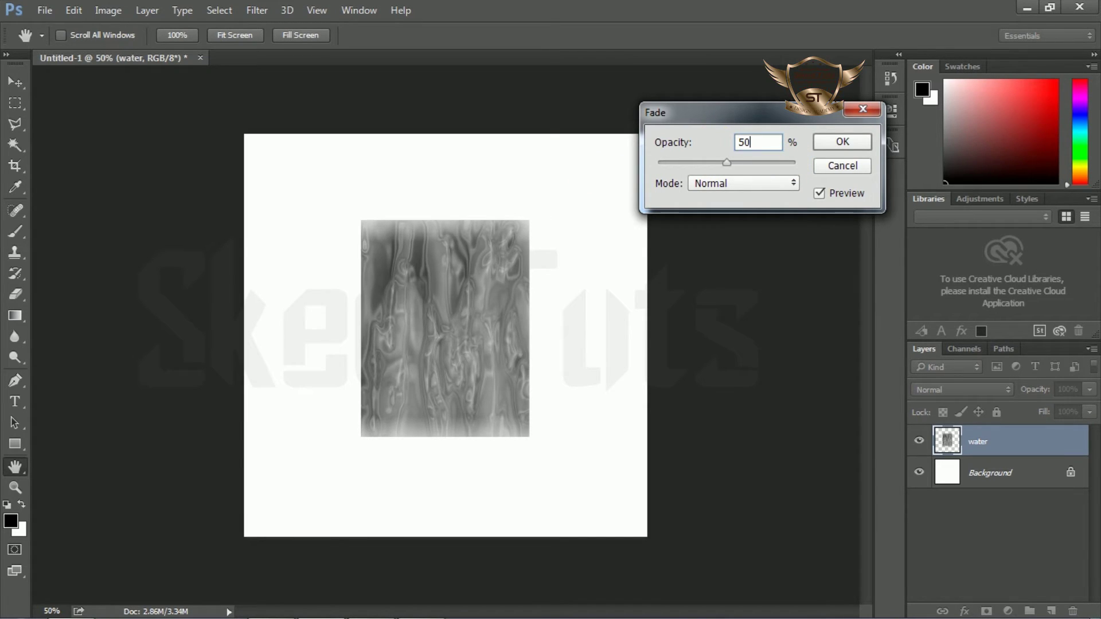
left_click(738, 184)
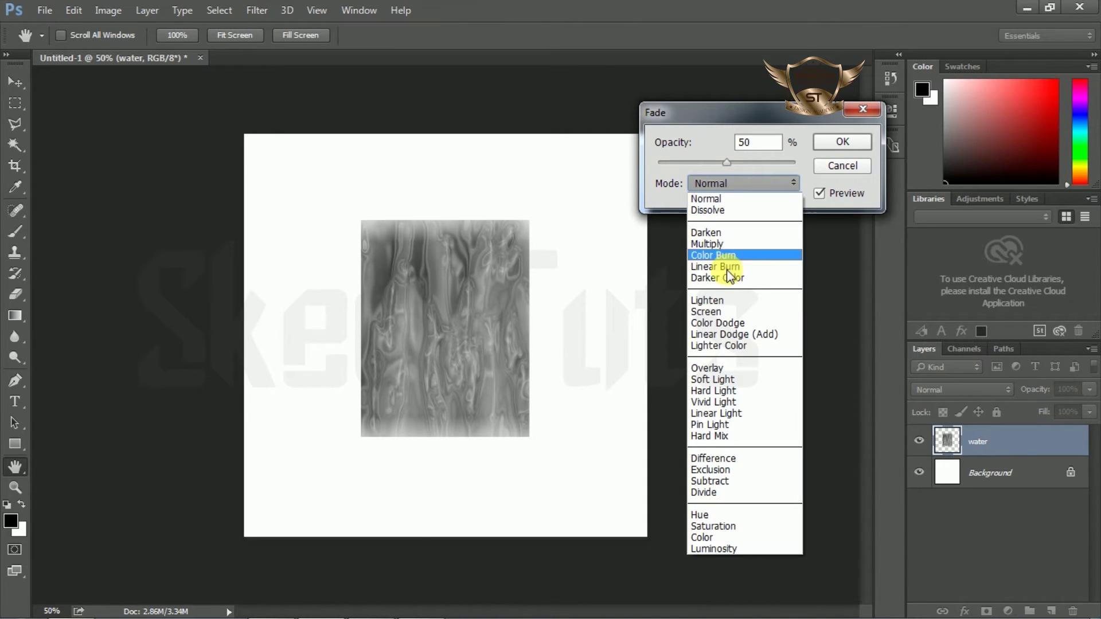
left_click(724, 396)
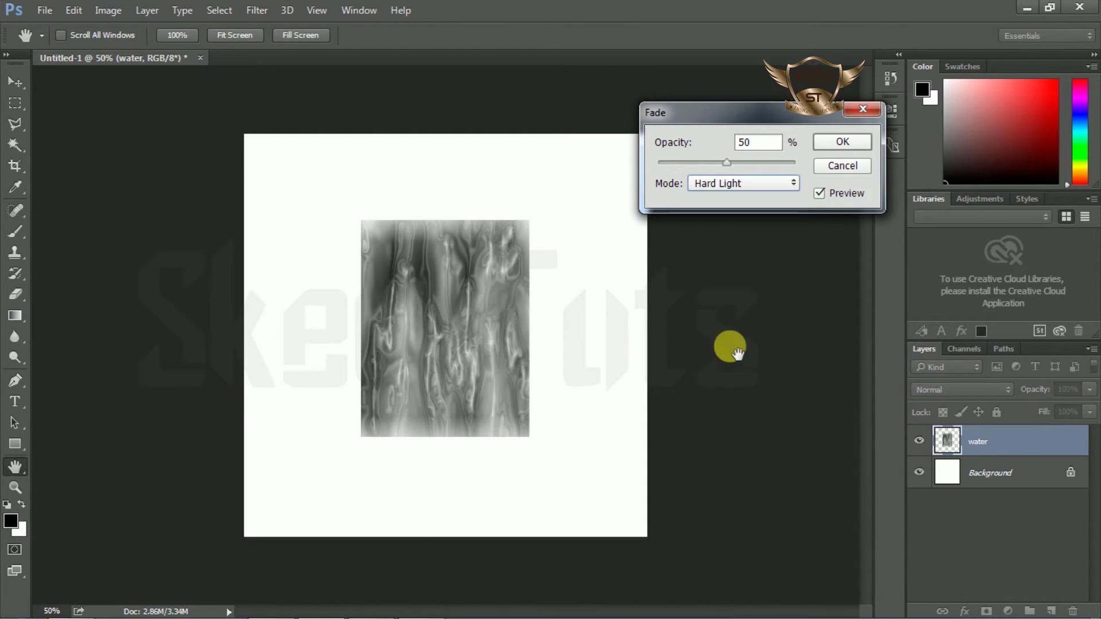
left_click(841, 141)
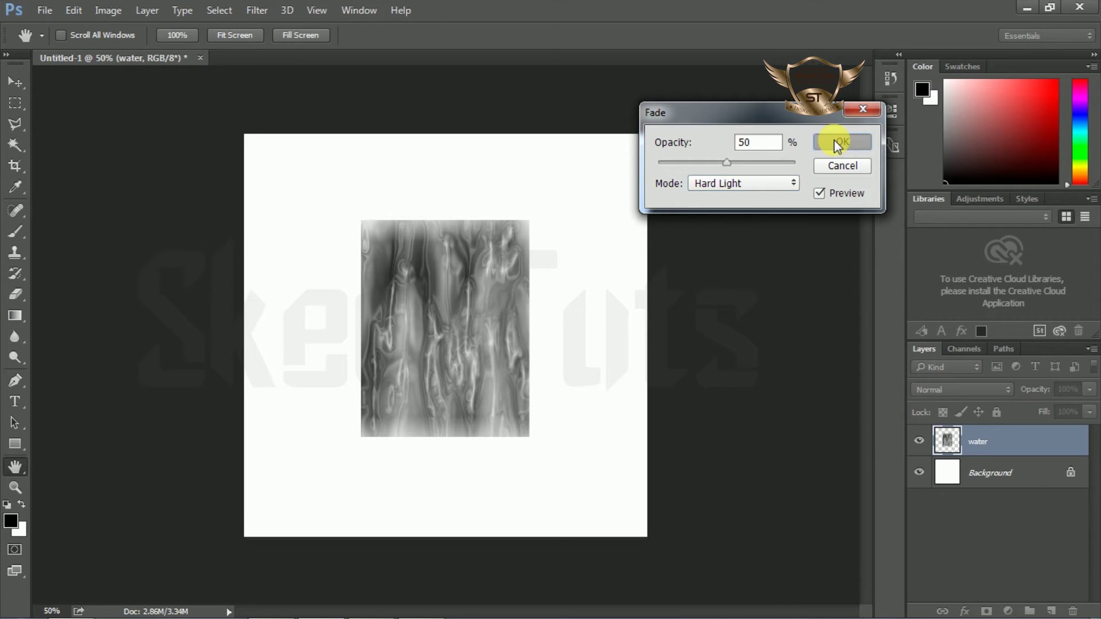
key("m")
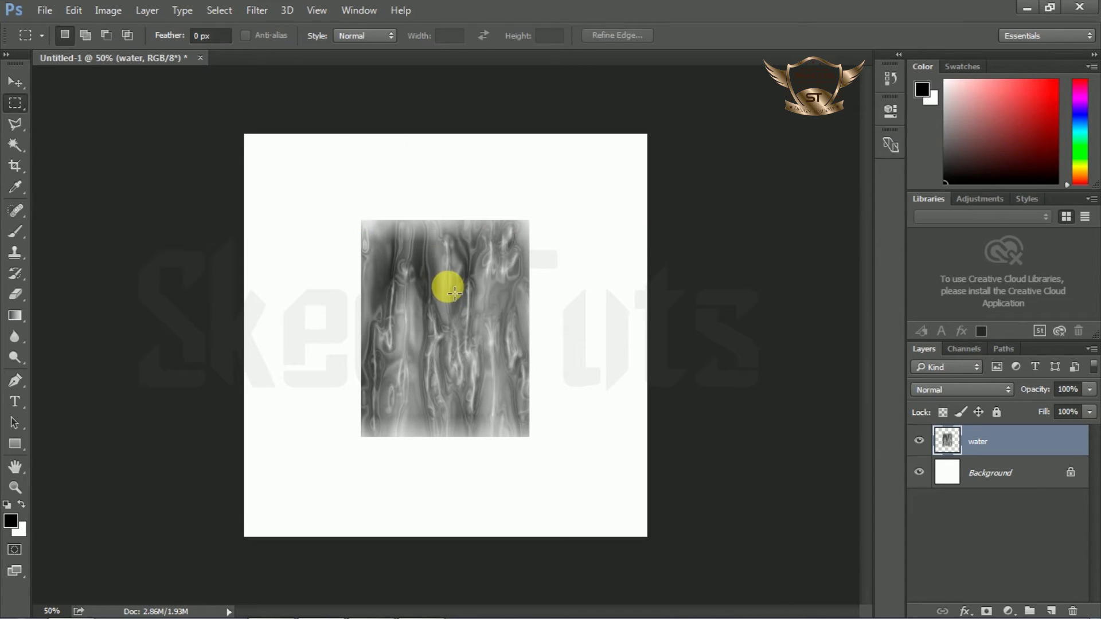
Free Transform the water strip to 185.87% height and 88.52% width, centred vertically.
left_click(73, 10)
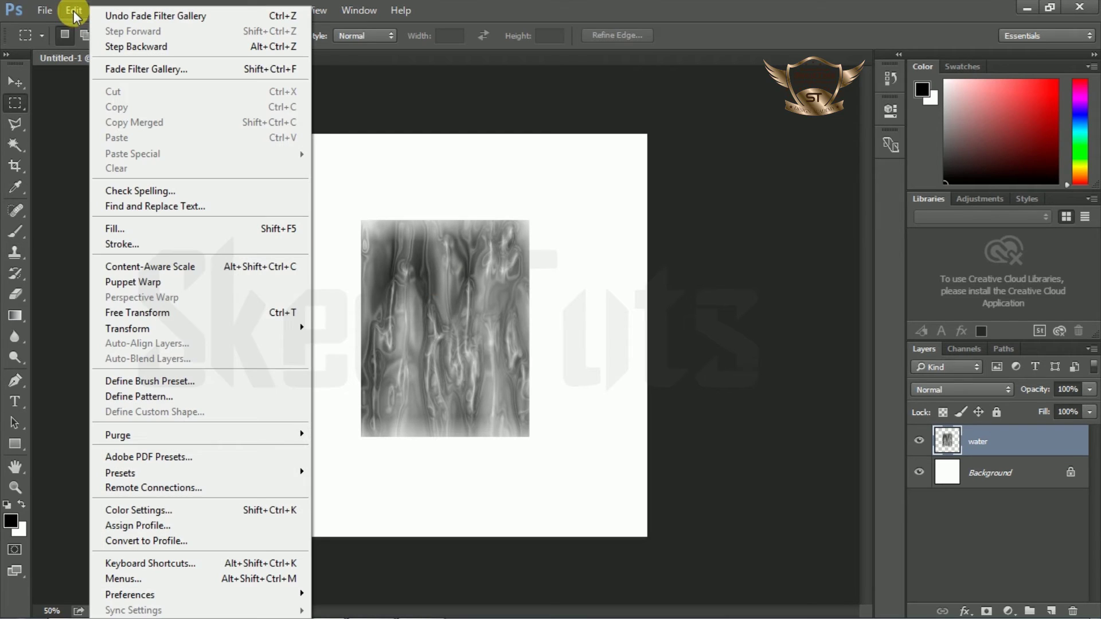
left_click(146, 313)
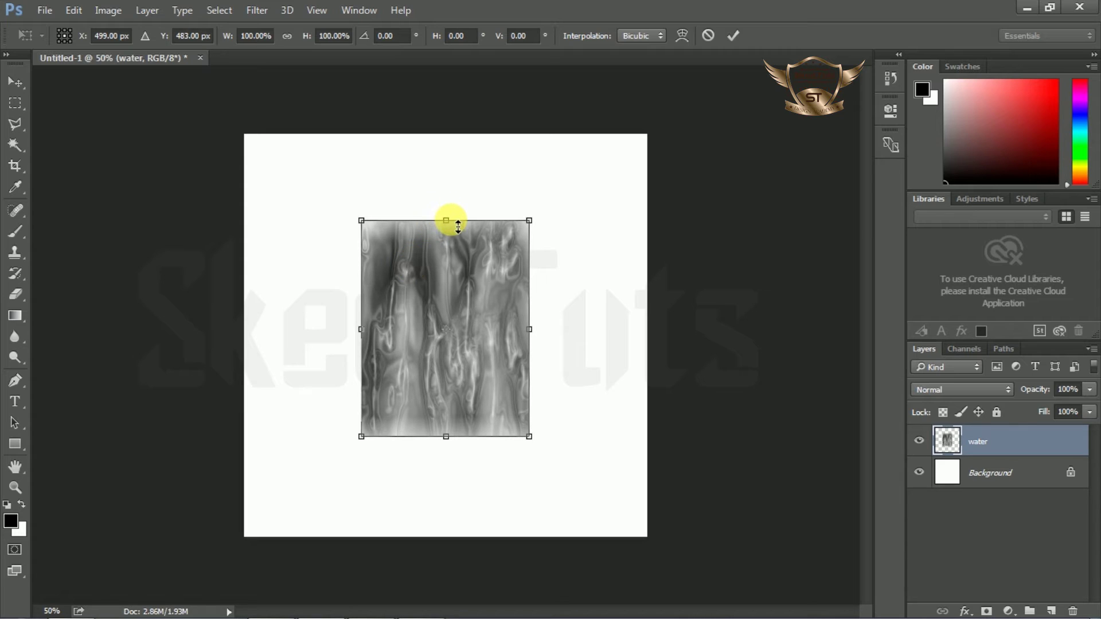
left_click_drag(458, 226, 458, 139)
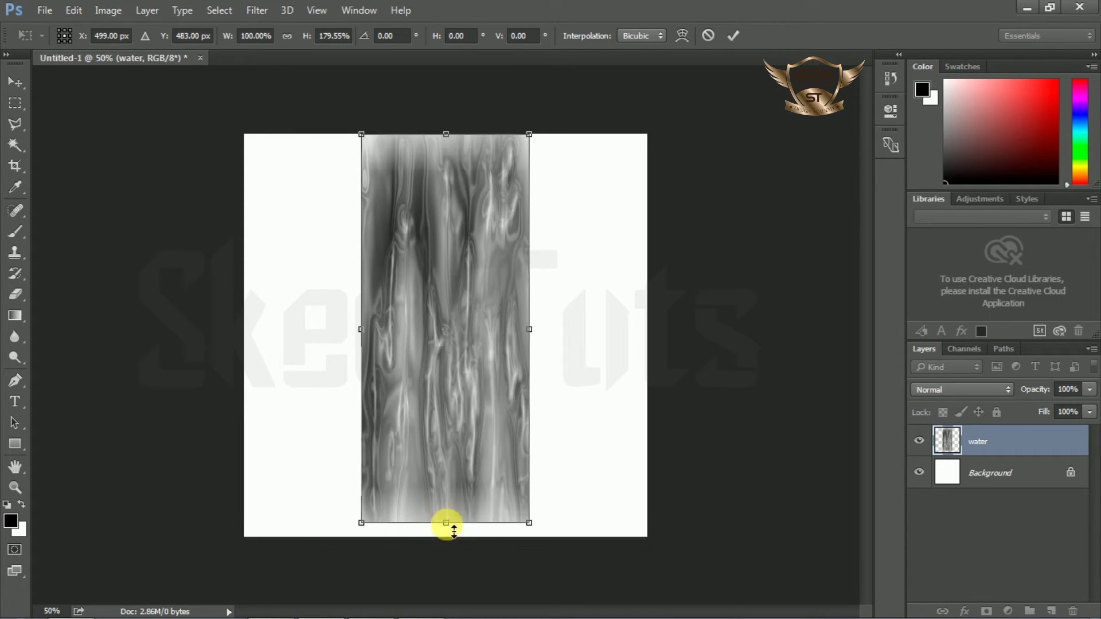
left_click_drag(446, 524, 446, 537)
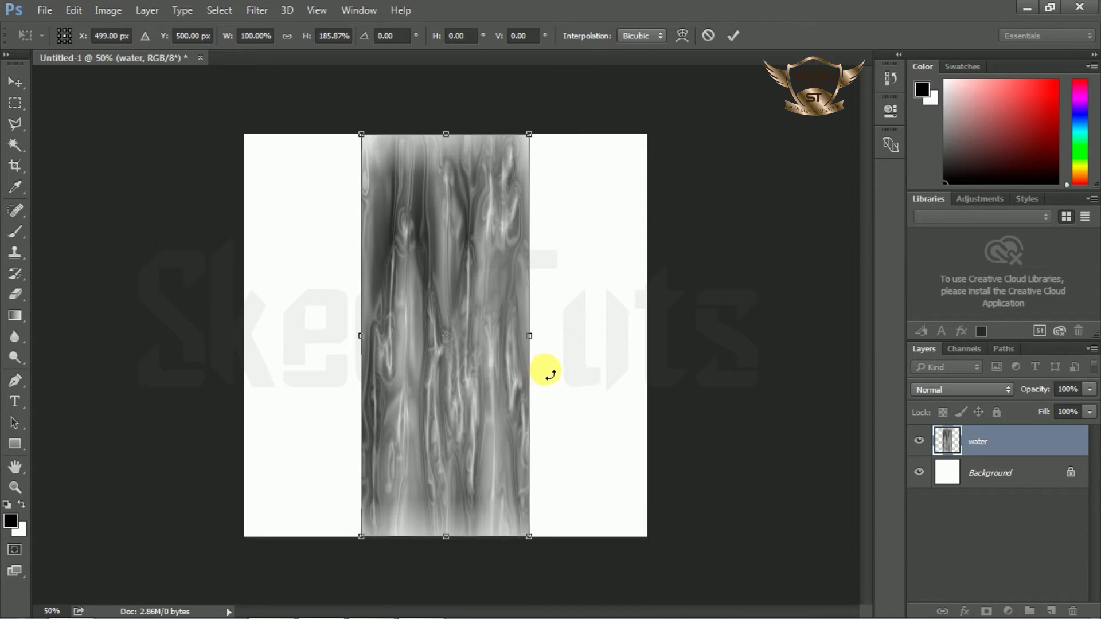
left_click_drag(532, 337, 523, 339)
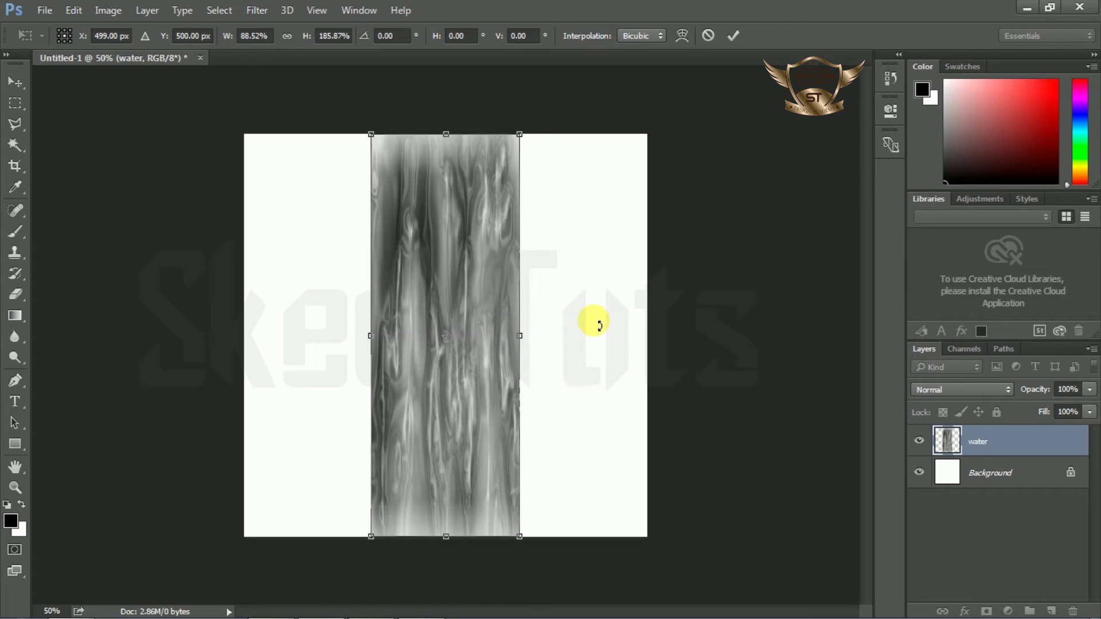
key("m")
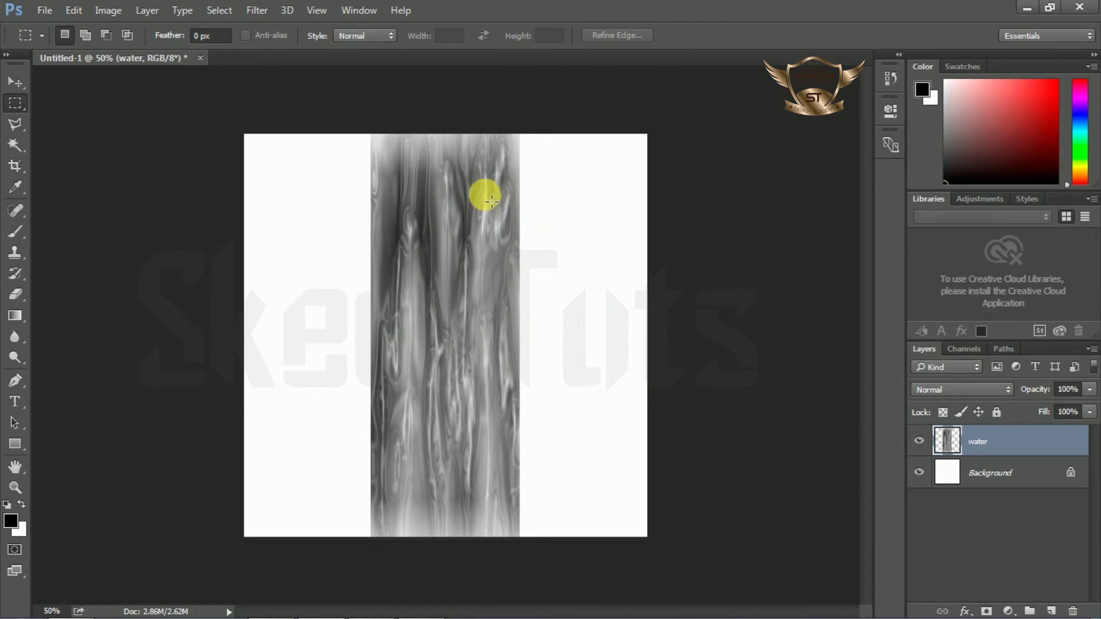
Start a Warp on the water strip, pinching its top narrower and curving the left edge into an S.
left_click(73, 12)
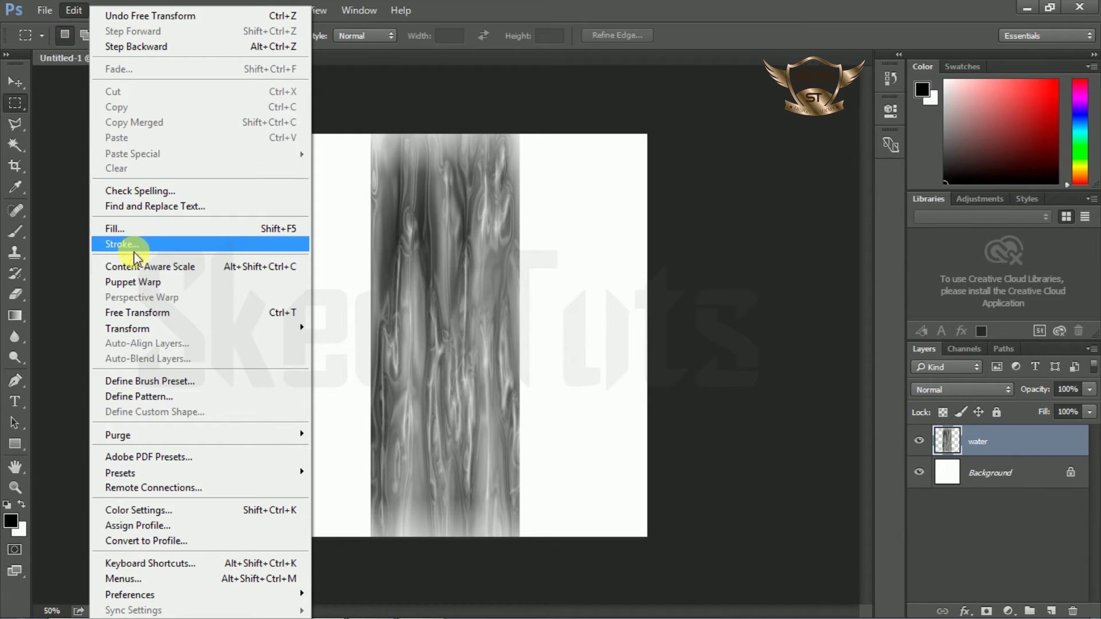
mouse_move(137, 333)
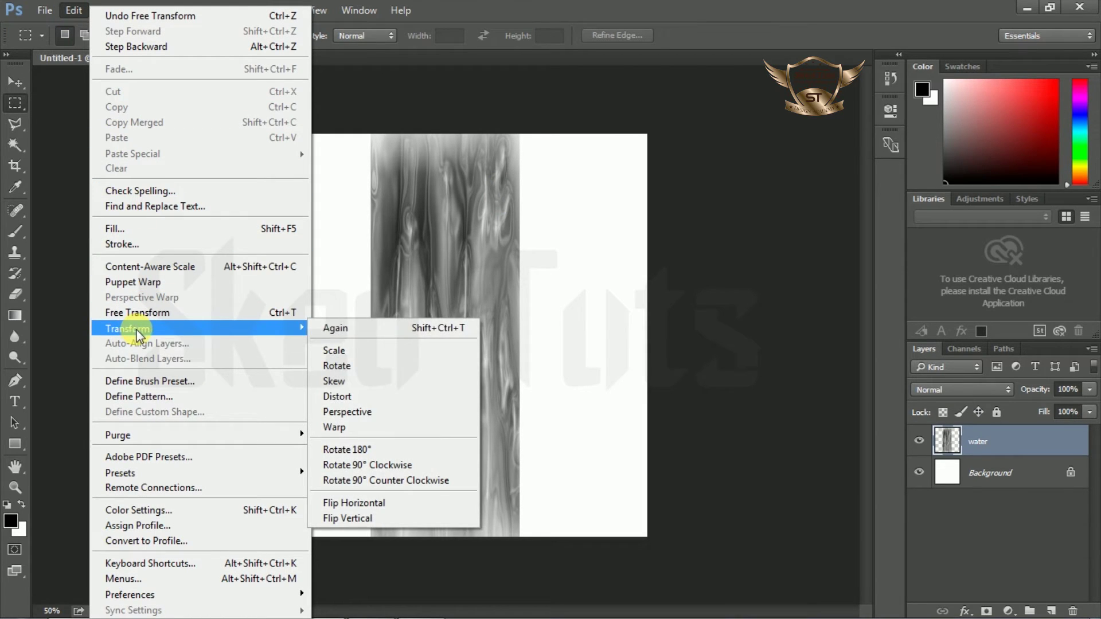
left_click(344, 427)
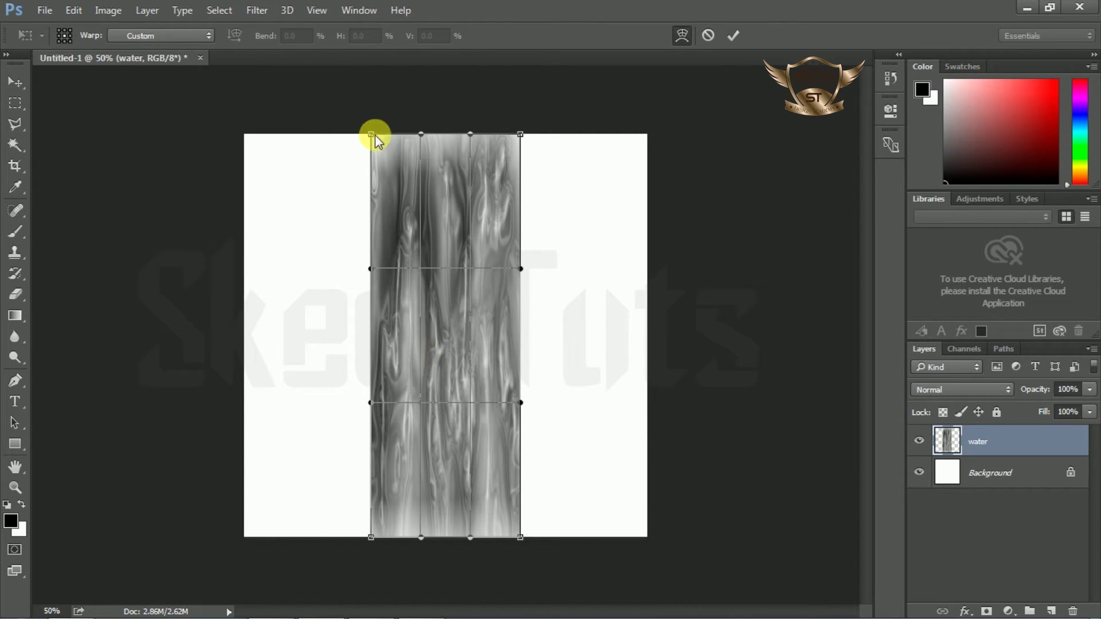
left_click_drag(371, 137, 451, 134)
left_click_drag(372, 269, 496, 304)
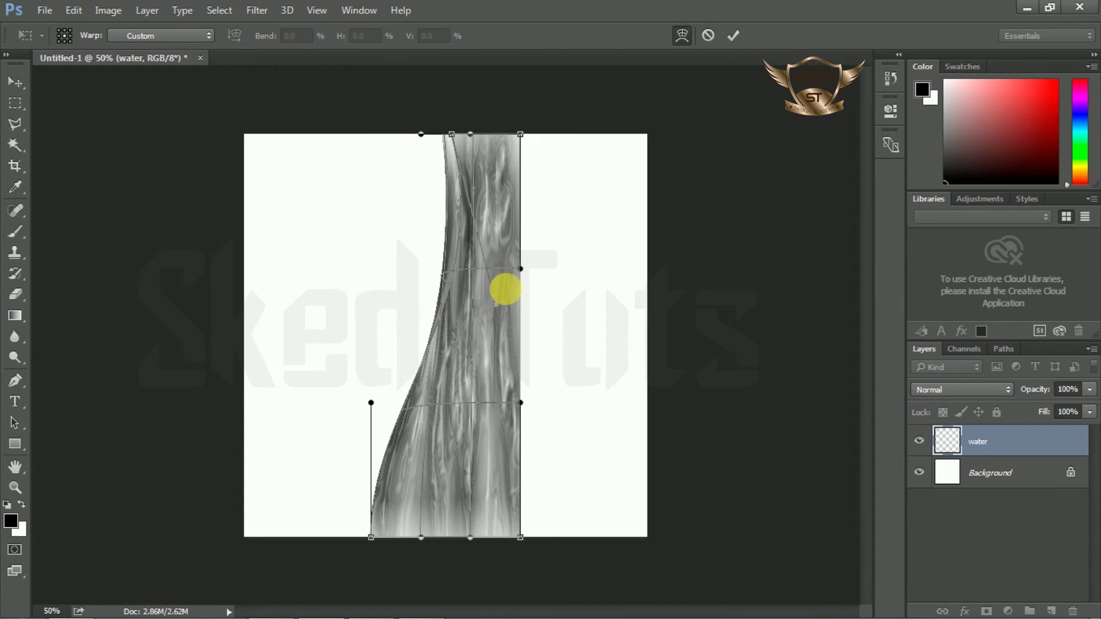
left_click_drag(522, 138, 470, 135)
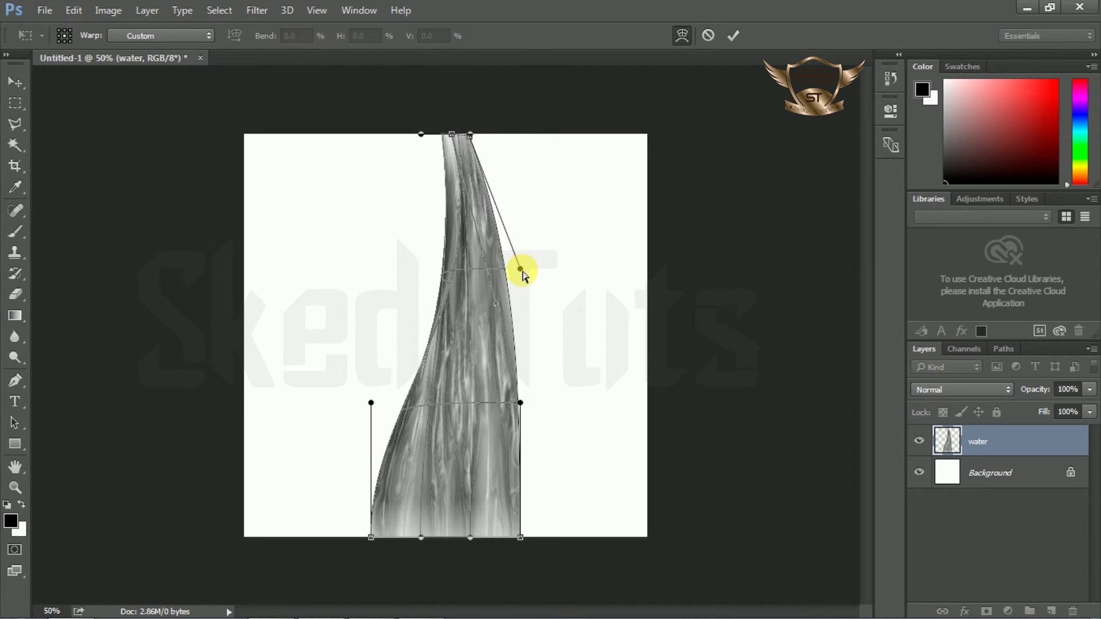
left_click_drag(521, 270, 464, 261)
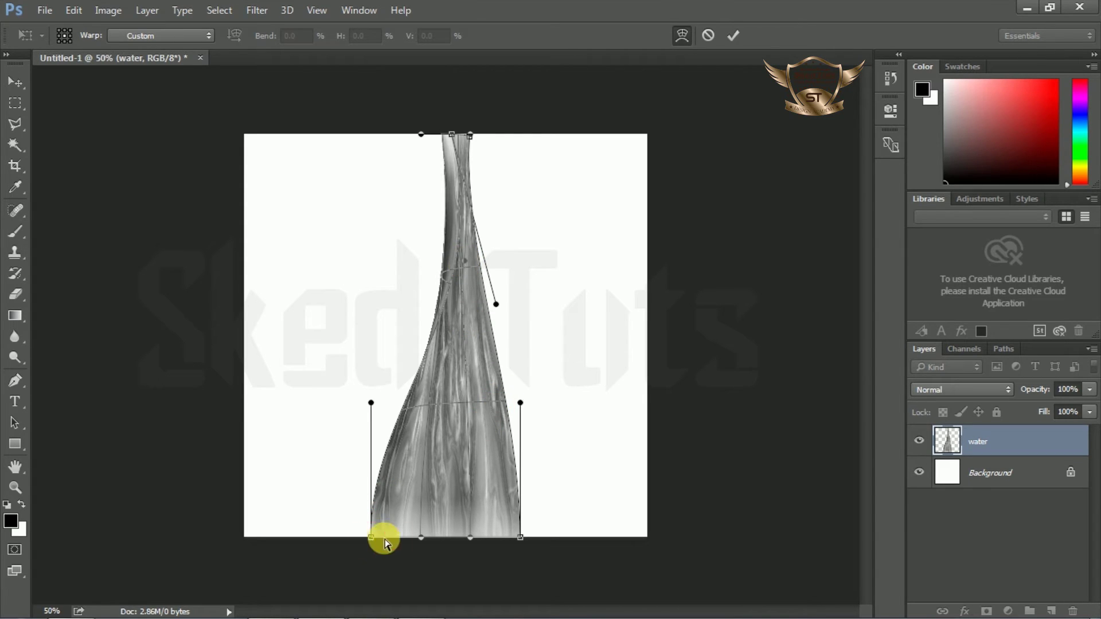
Narrow the strip's base and twist its lower sides into a wavy stream, then commit the warp.
left_click_drag(384, 540, 422, 538)
left_click_drag(371, 405, 521, 328)
left_click(521, 404)
left_click_drag(521, 403, 428, 332)
left_click_drag(521, 329, 476, 337)
left_click_drag(519, 538, 491, 536)
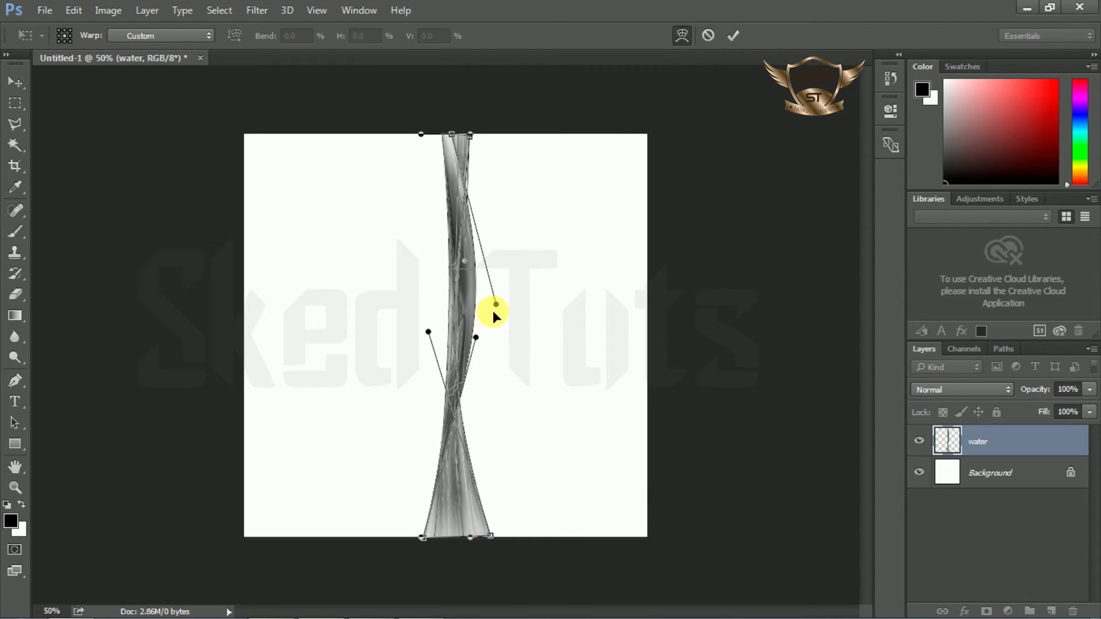
left_click_drag(495, 304, 485, 342)
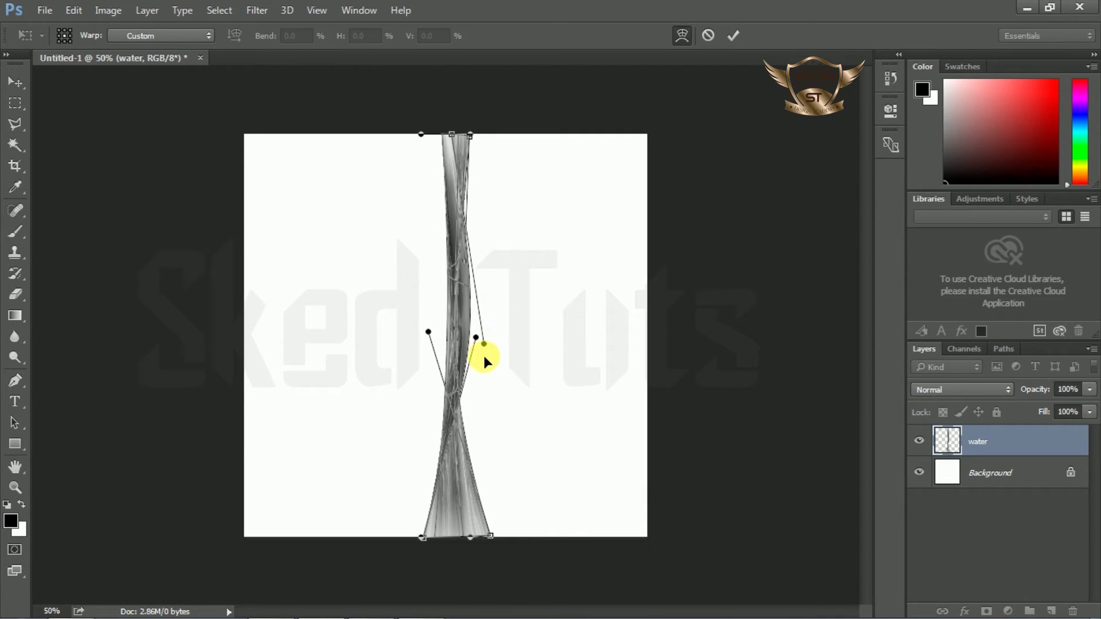
left_click_drag(423, 538, 482, 526)
left_click_drag(429, 331, 412, 209)
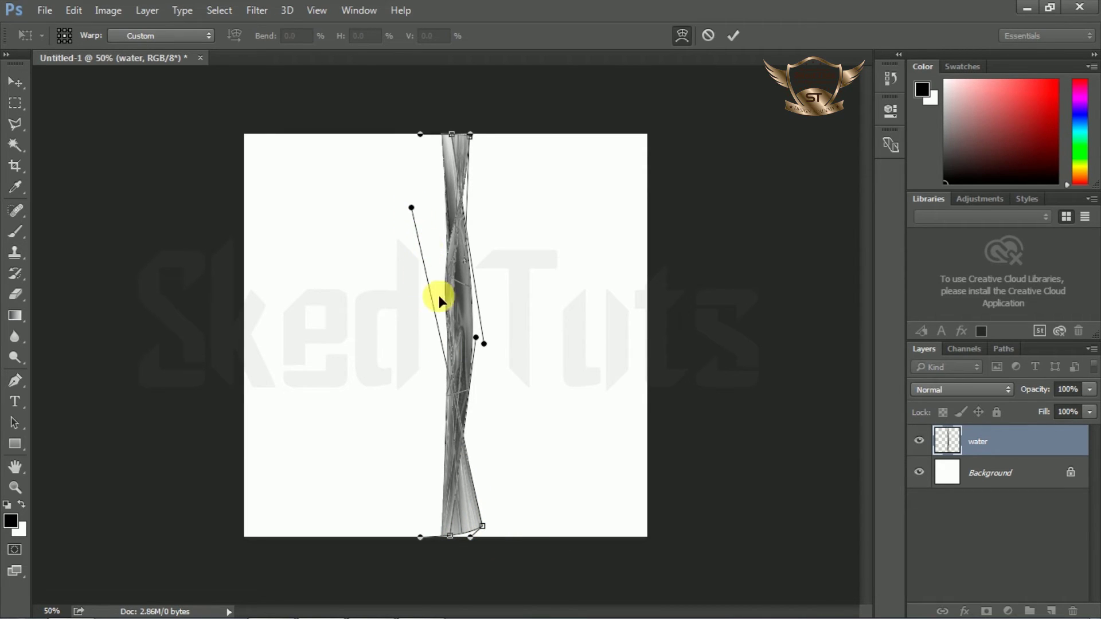
left_click_drag(483, 527, 476, 538)
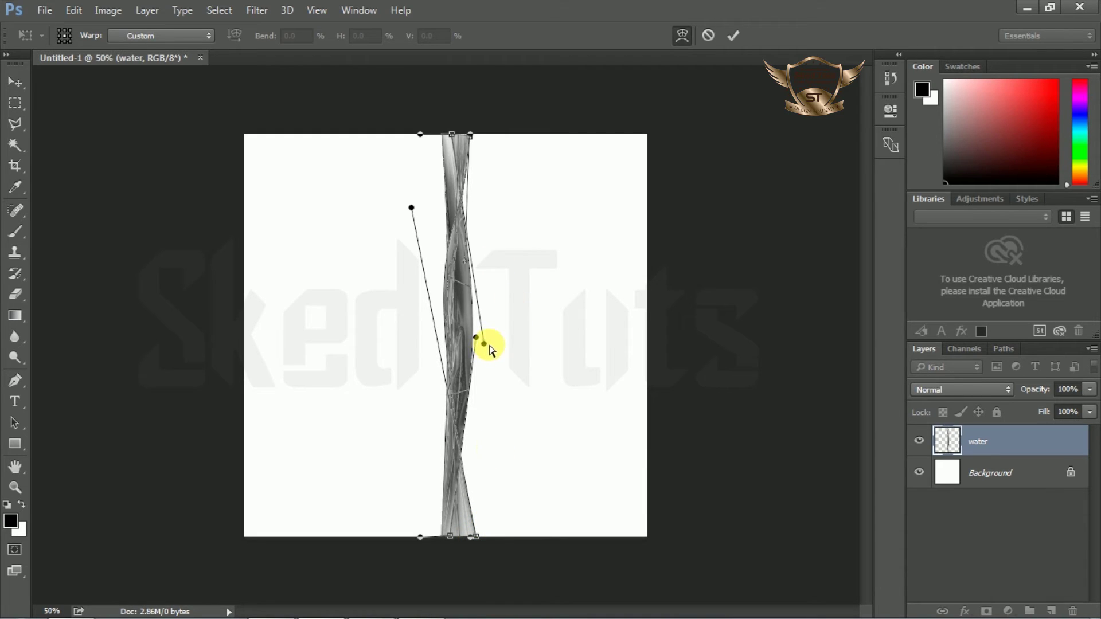
left_click_drag(485, 344, 488, 363)
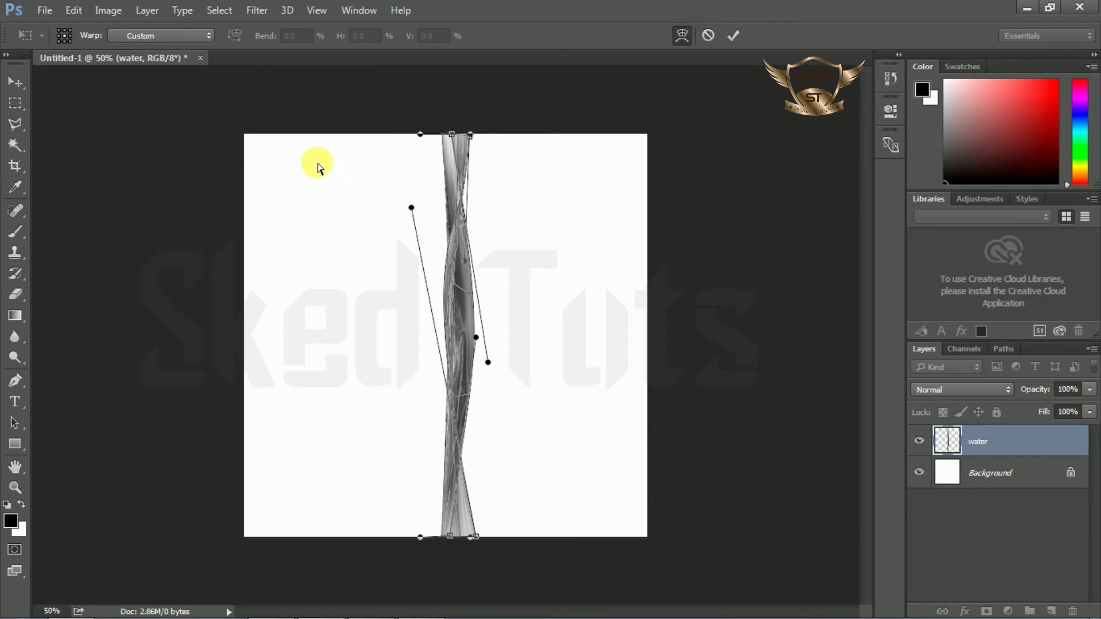
key("Return")
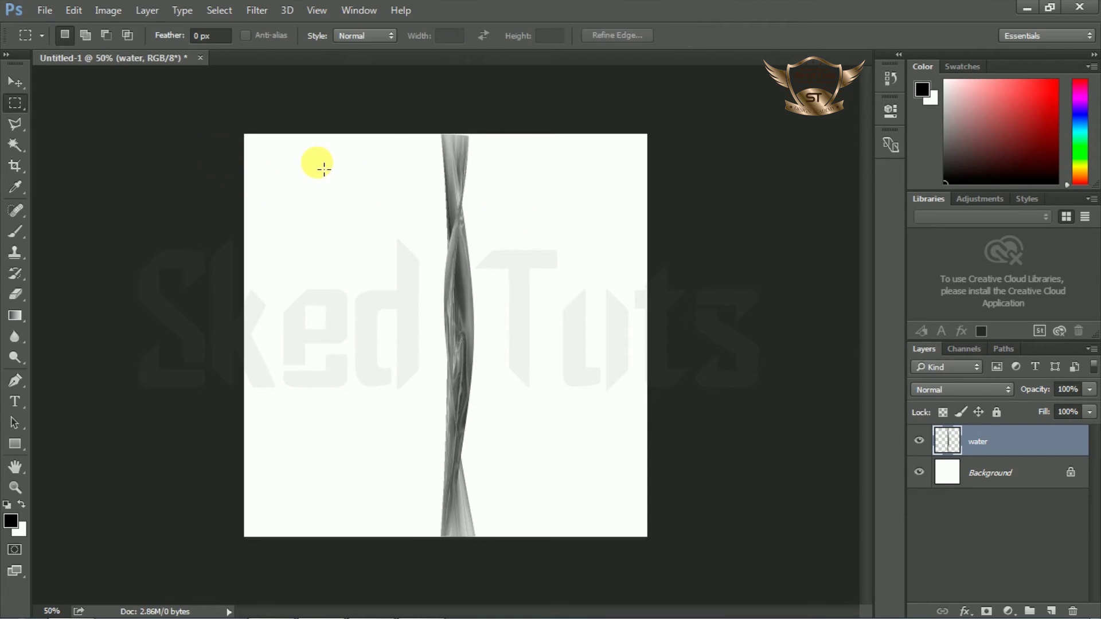
Add a layer named 'bg' and drag it below the water layer, above Background.
left_click(1051, 611)
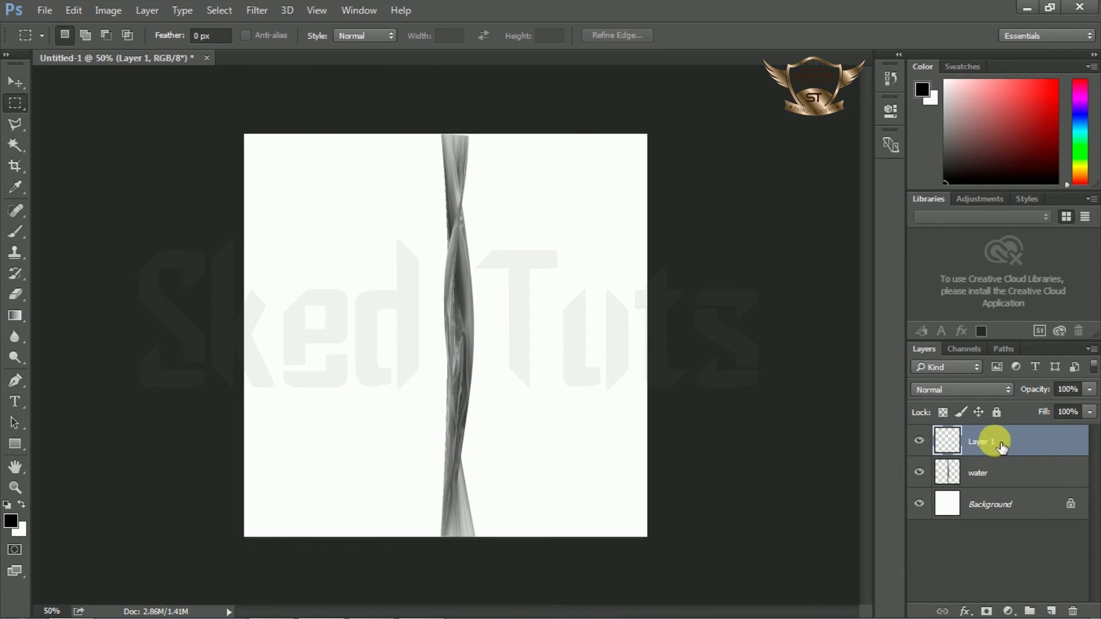
double_click(987, 441)
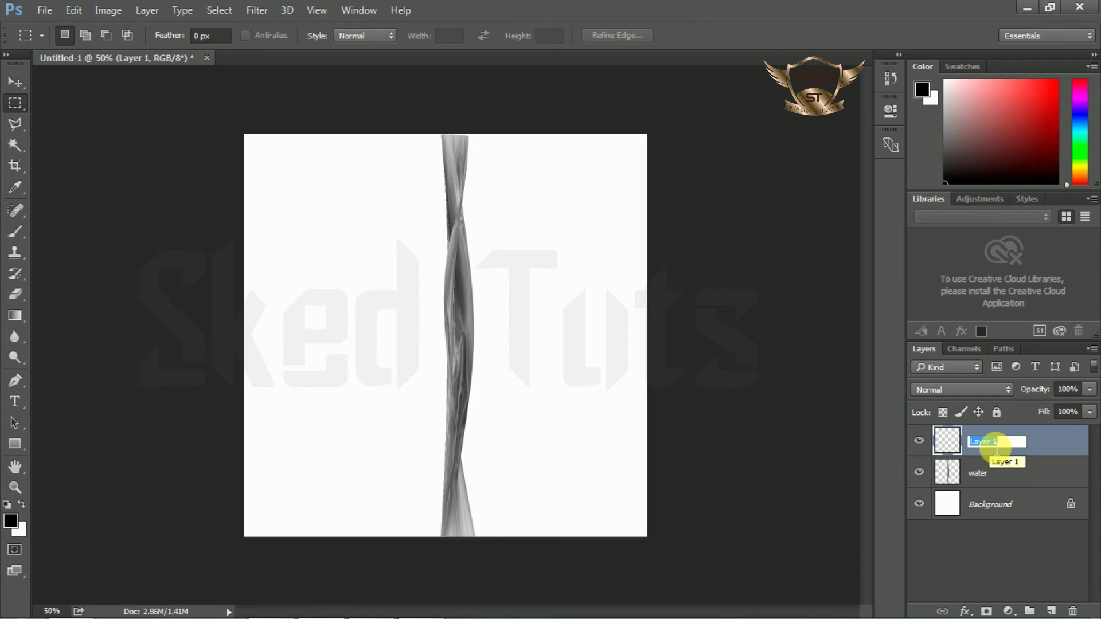
type("bg")
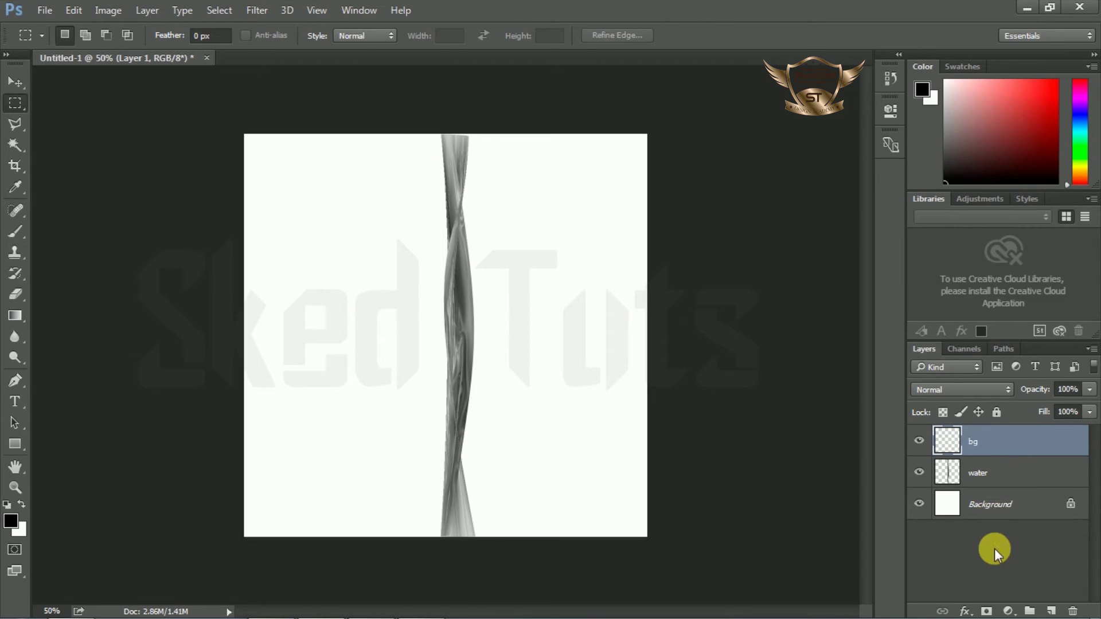
left_click(993, 544)
left_click(1000, 444)
left_click_drag(1011, 447, 1020, 493)
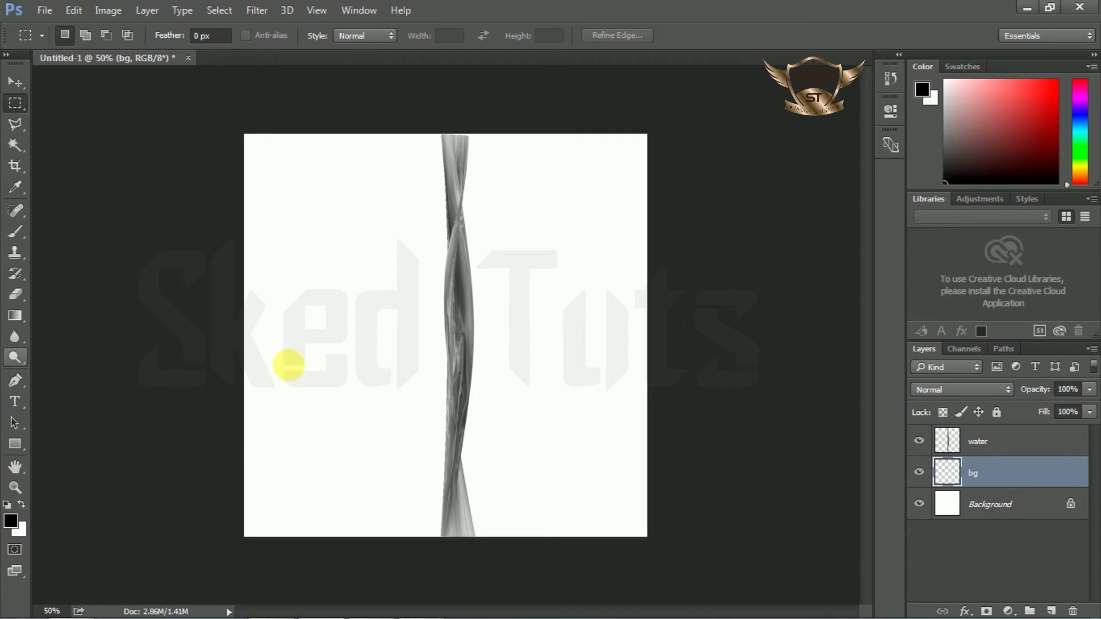
Drag a radial pink-to-purple gradient across the bg layer from the canvas centre outward.
left_click(11, 321)
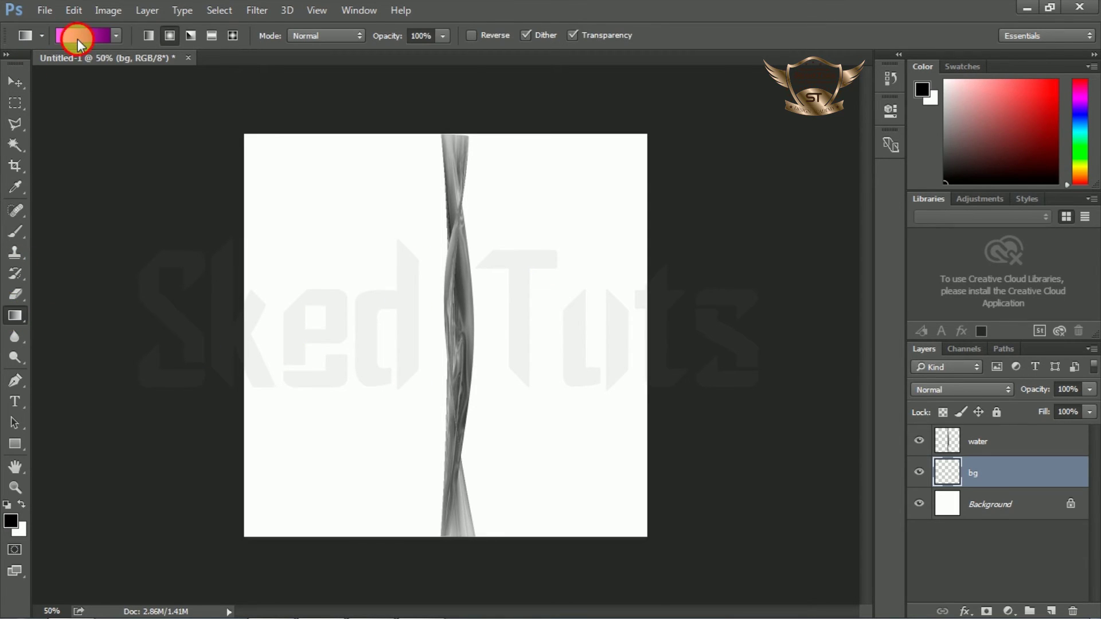
left_click(77, 38)
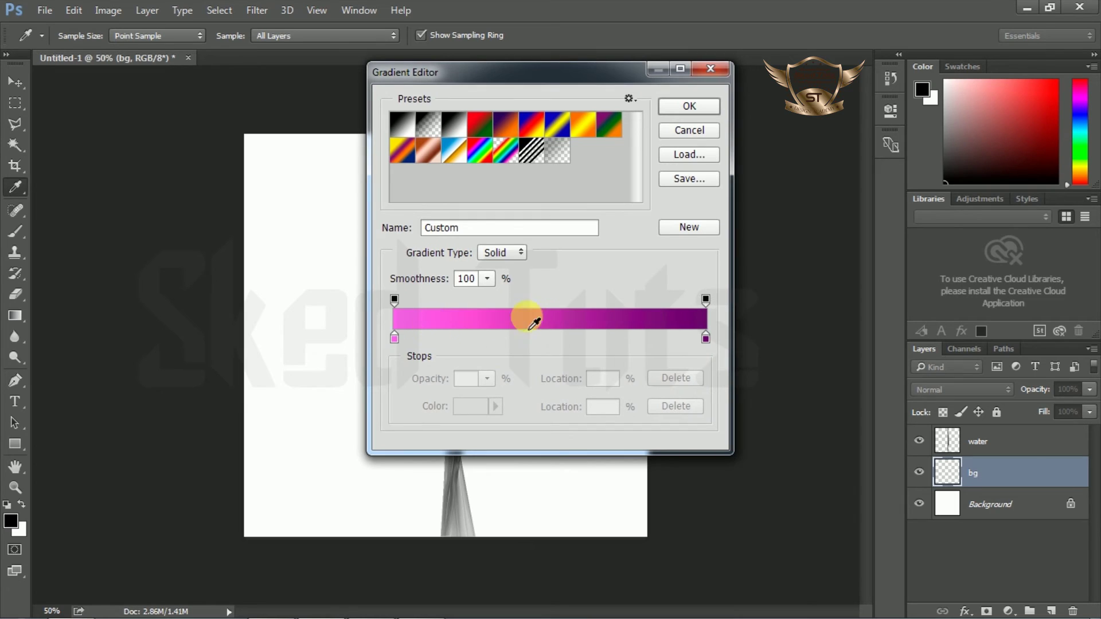
left_click(698, 106)
left_click(169, 36)
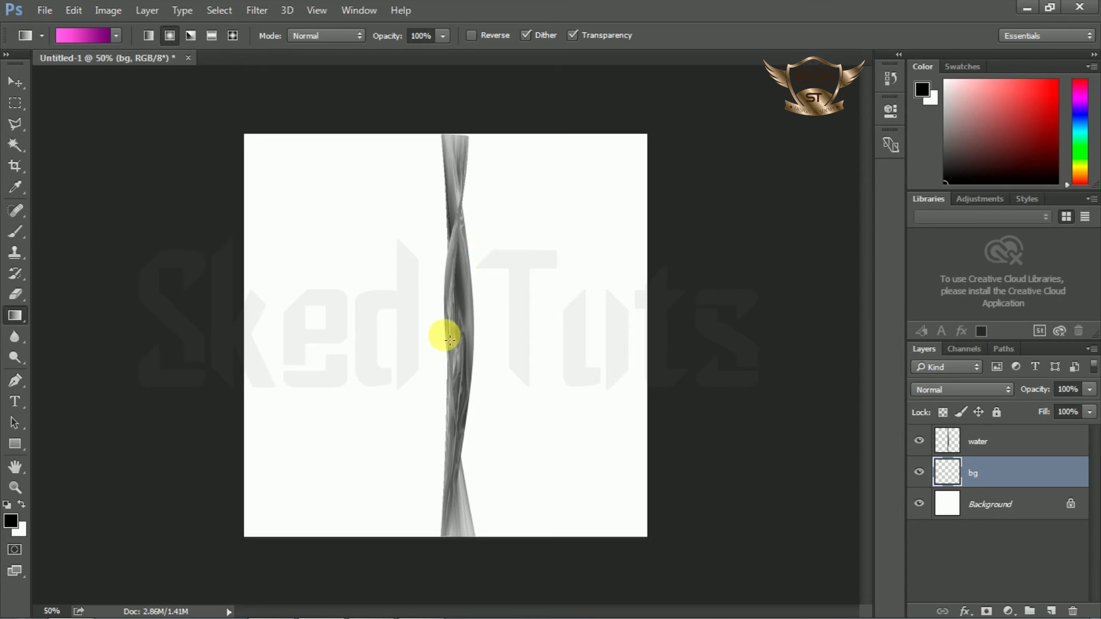
left_click_drag(443, 331, 655, 329)
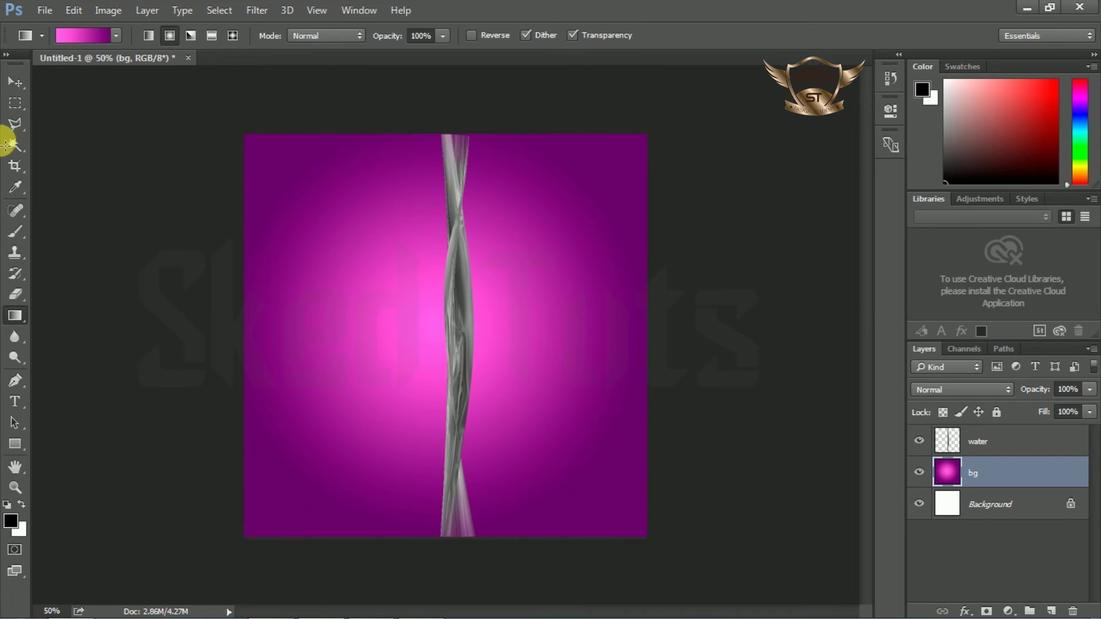
left_click(14, 83)
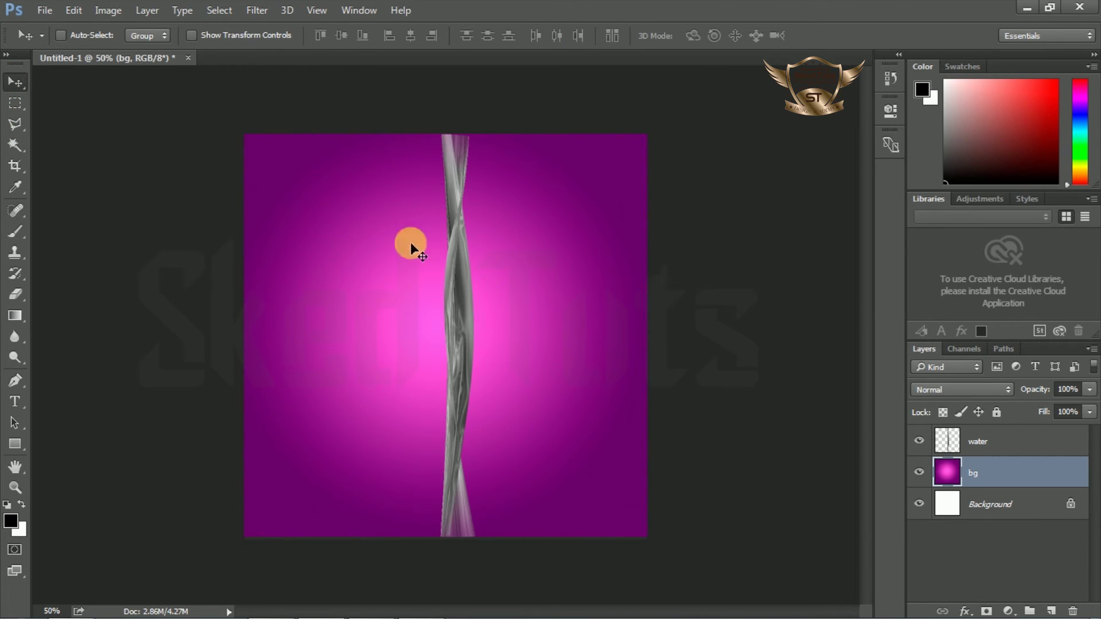
Pick the water layer from the canvas and set its blend mode to Hard Light.
right_click(455, 182)
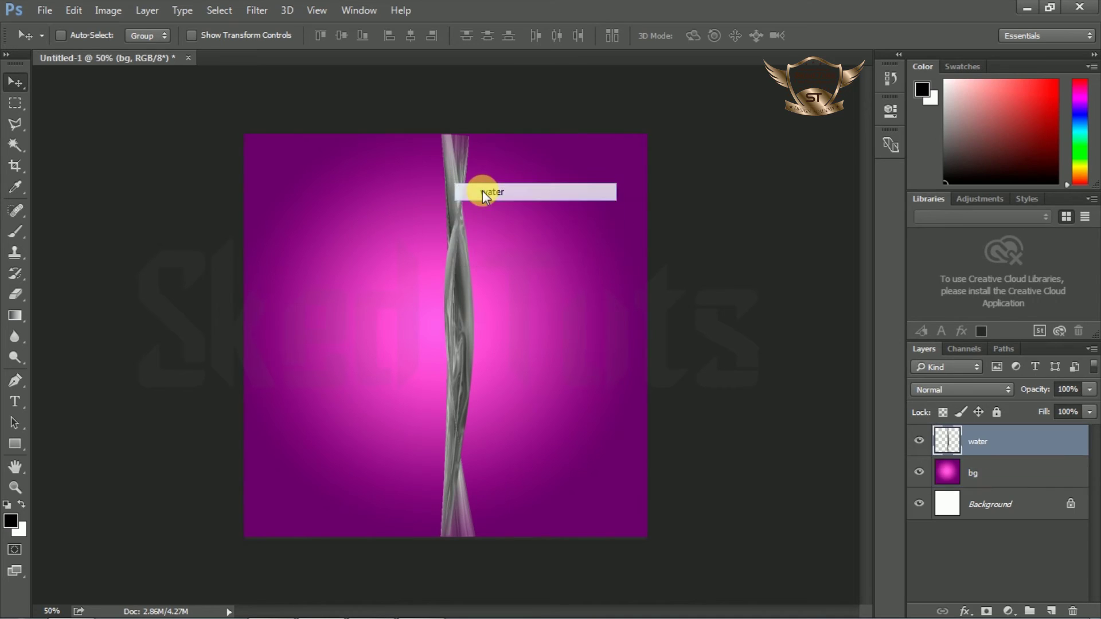
left_click(483, 190)
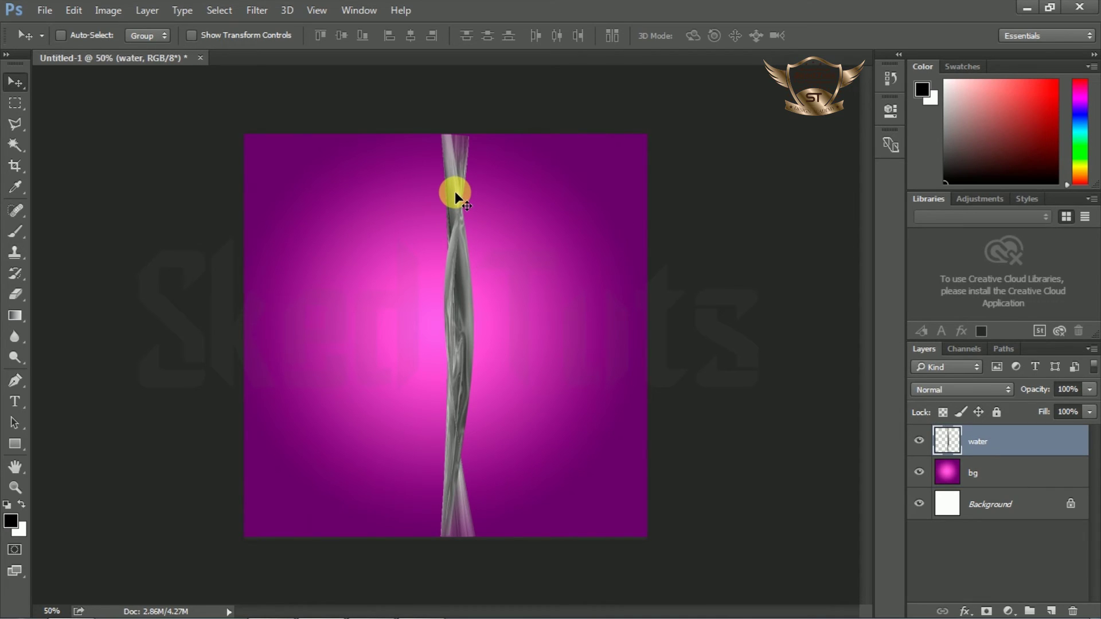
left_click(986, 392)
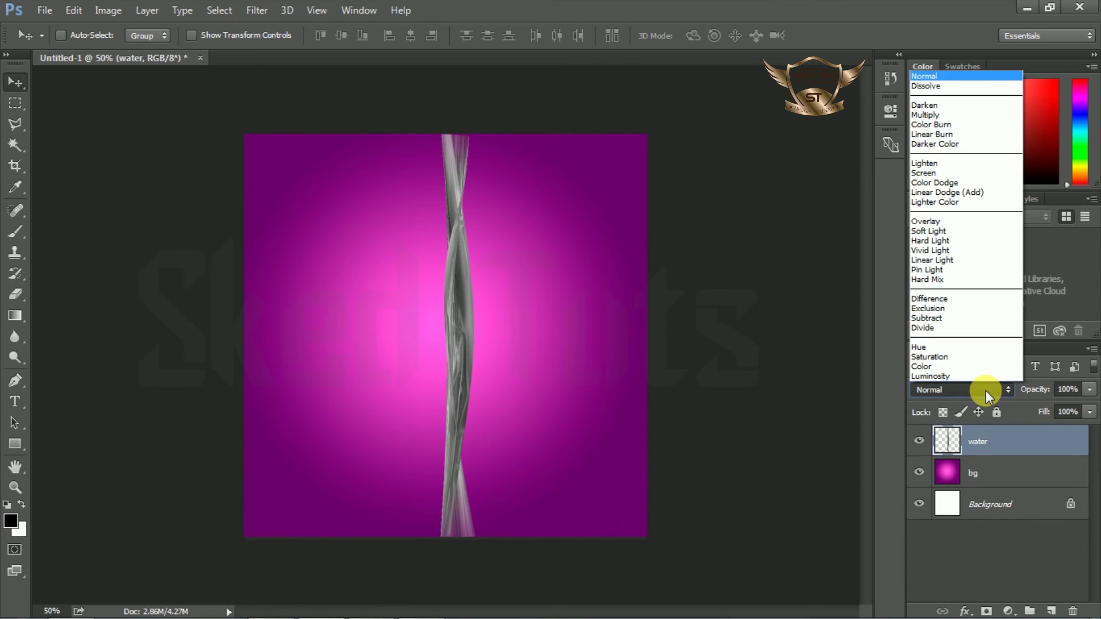
left_click(930, 240)
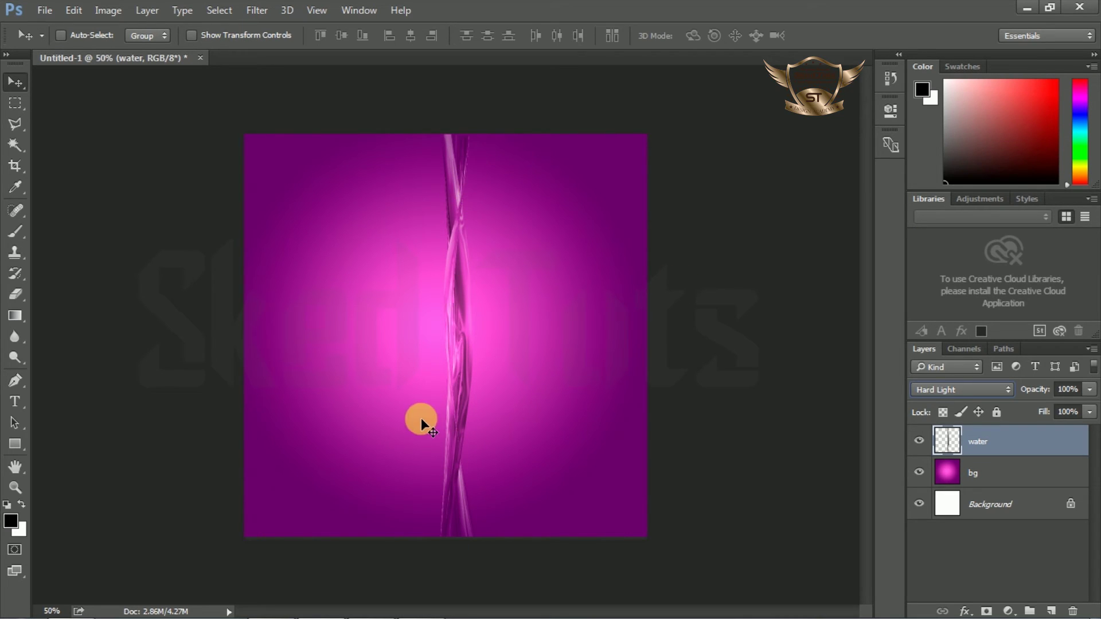
Choose a vivid blue (#3862ff) as the colour and fill the bg layer with it.
left_click(25, 531)
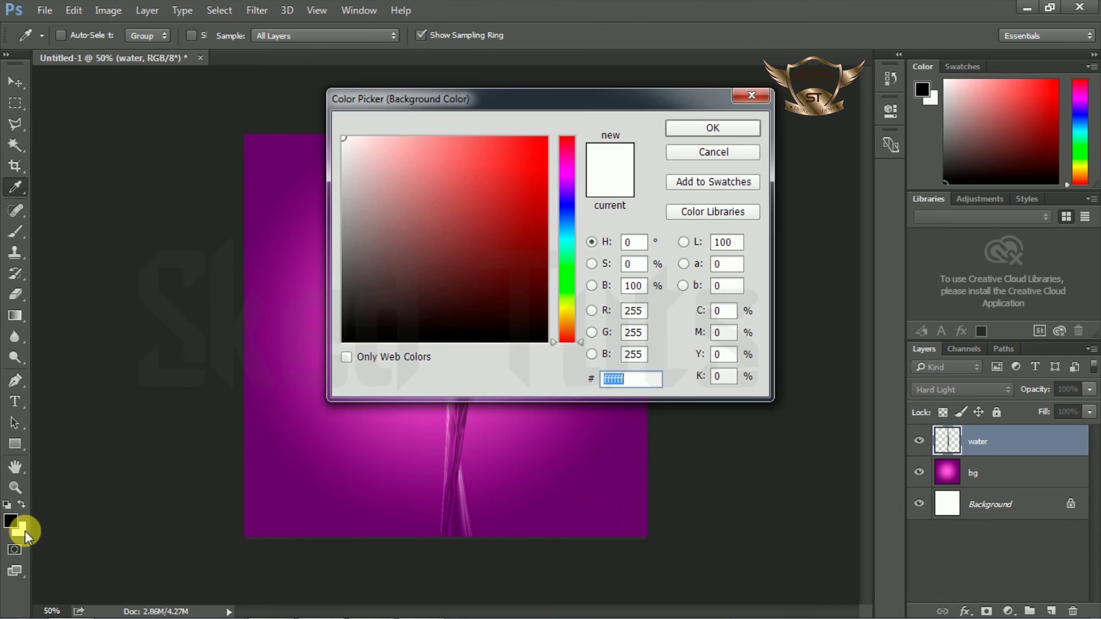
left_click(568, 212)
left_click_drag(513, 192, 501, 91)
left_click(721, 133)
key("v")
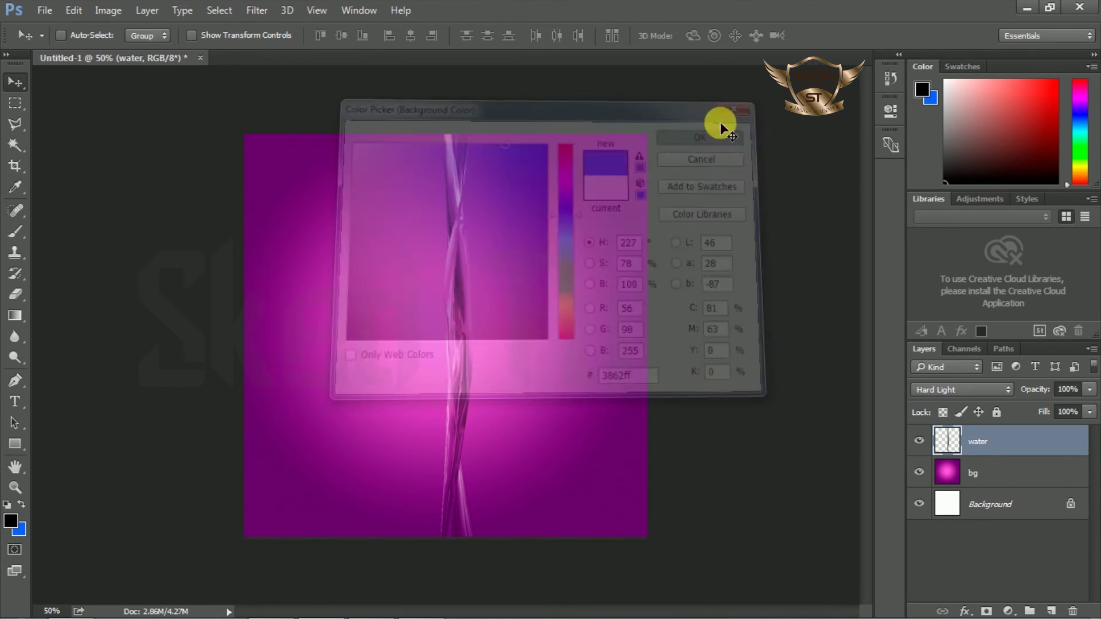
left_click(999, 473)
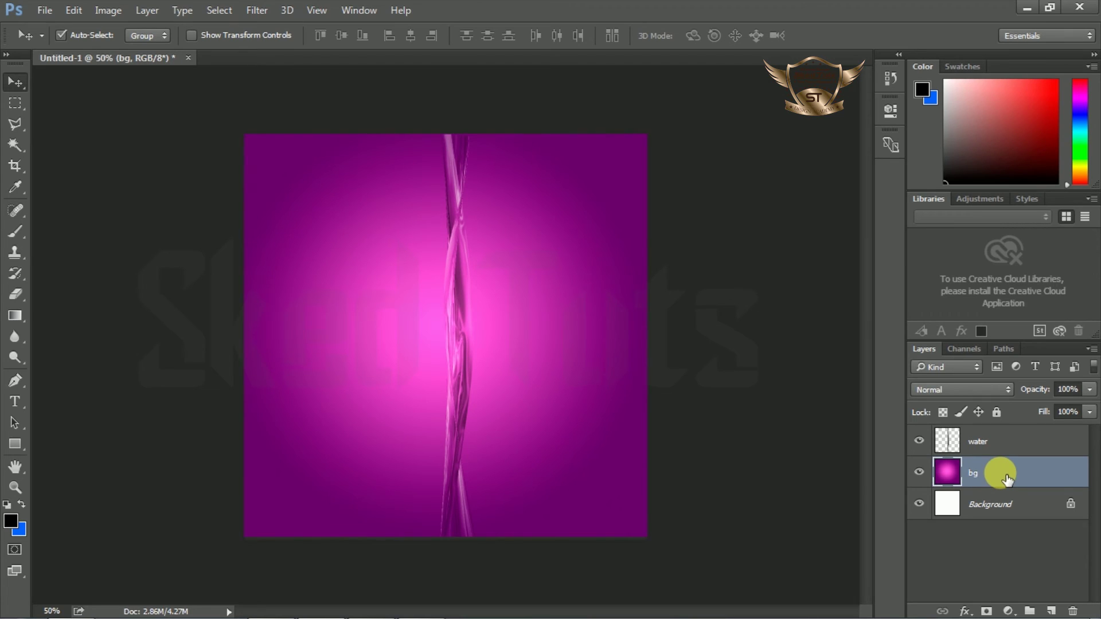
key("ctrl+BackSpace")
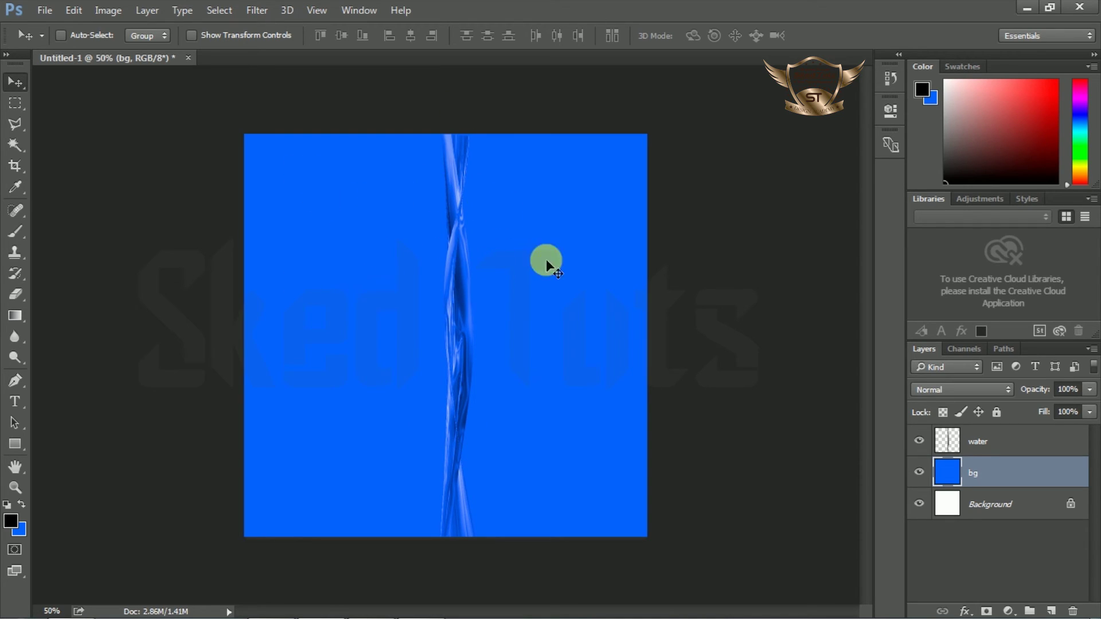
right_click(263, 57)
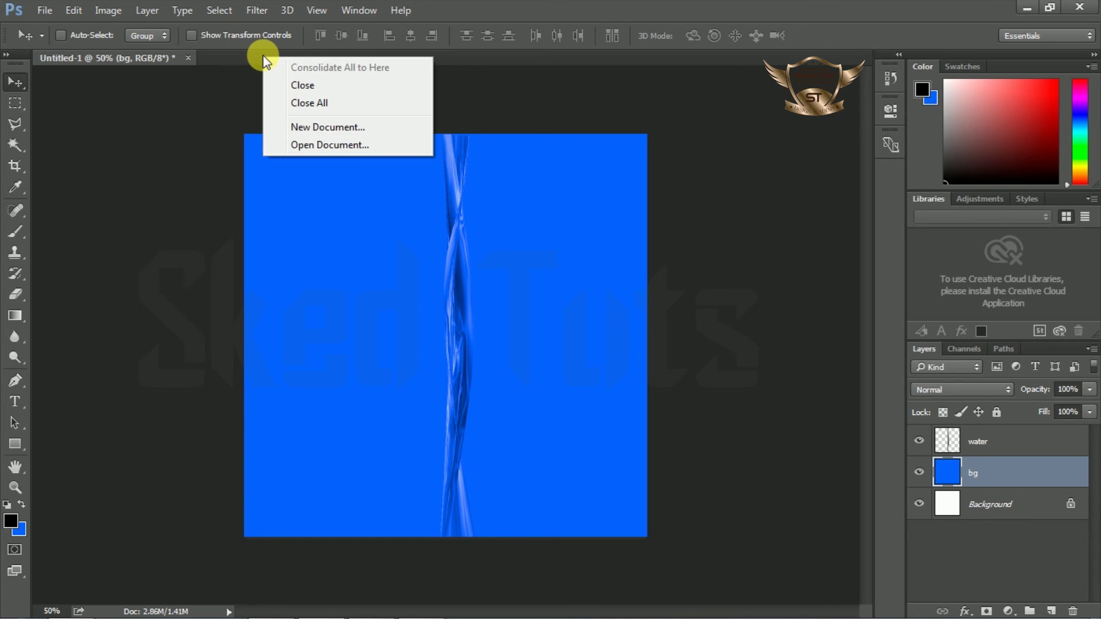
Open Tap-PNG-Picture.png from the file browser as a new document.
left_click(46, 10)
left_click(57, 42)
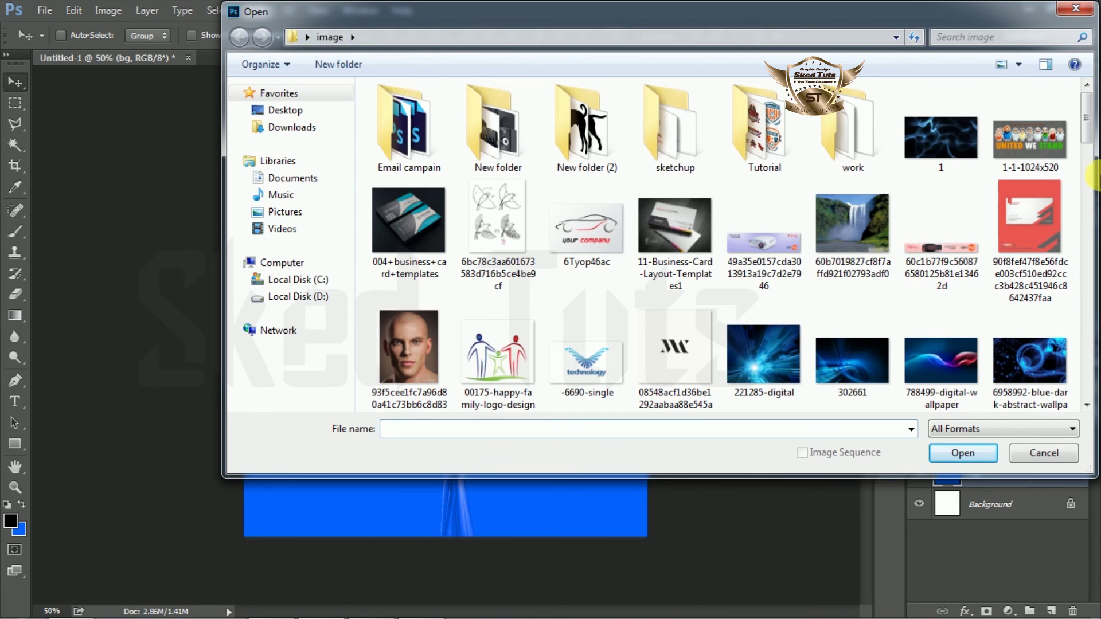
left_click_drag(1084, 98, 1085, 365)
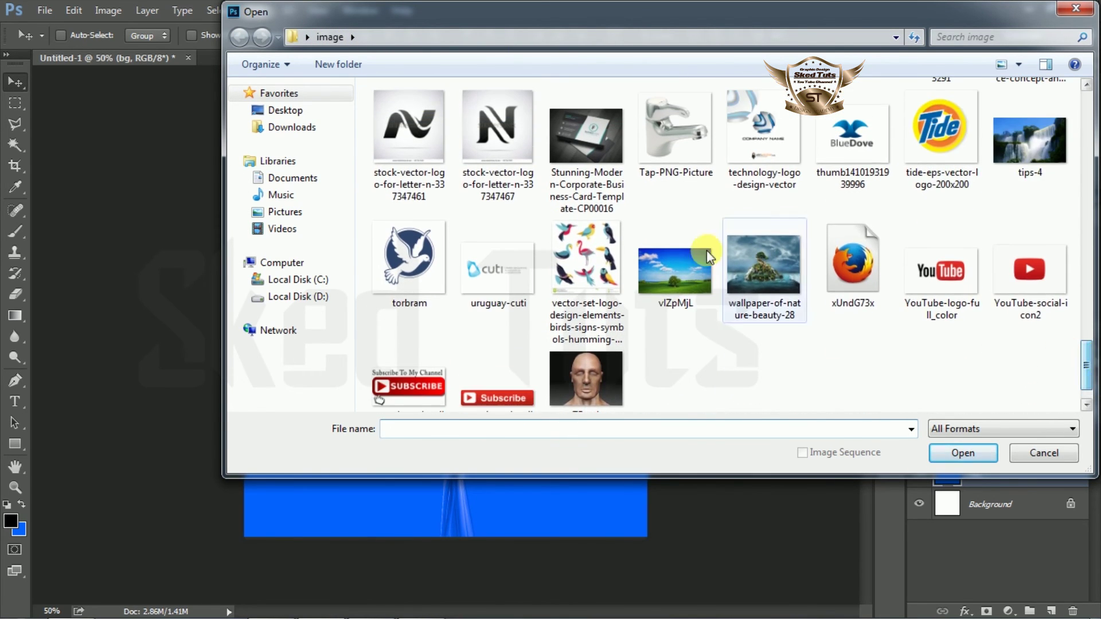
left_click(674, 132)
left_click(935, 452)
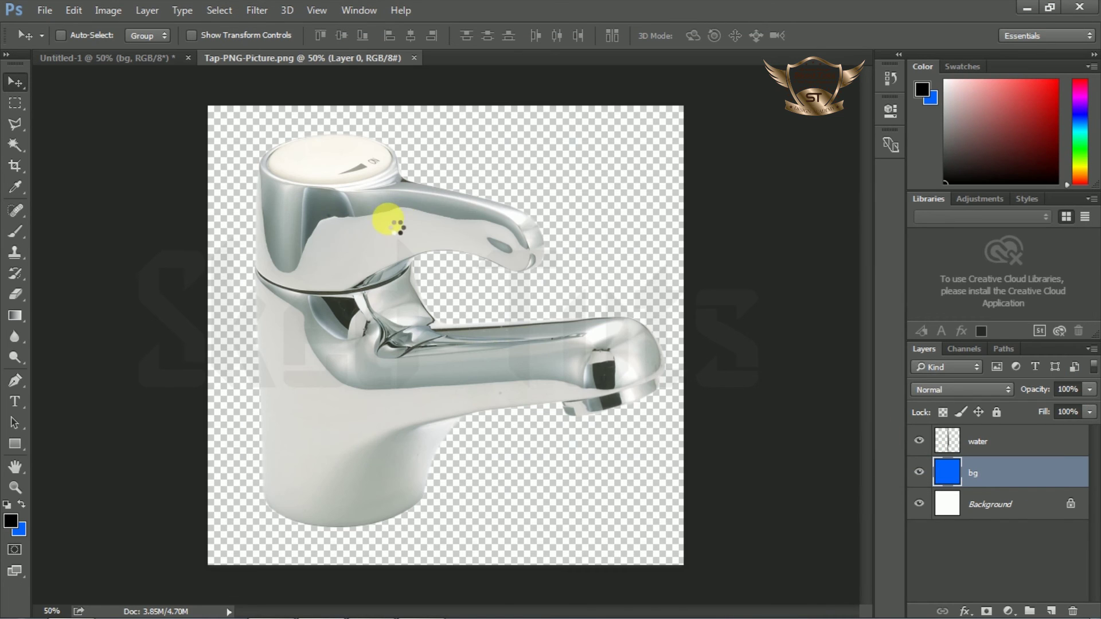
Isolate the tap with an inverted Magic Wand selection, copy it, and paste into Untitled-1.
left_click(21, 148)
left_click(579, 171)
right_click(580, 170)
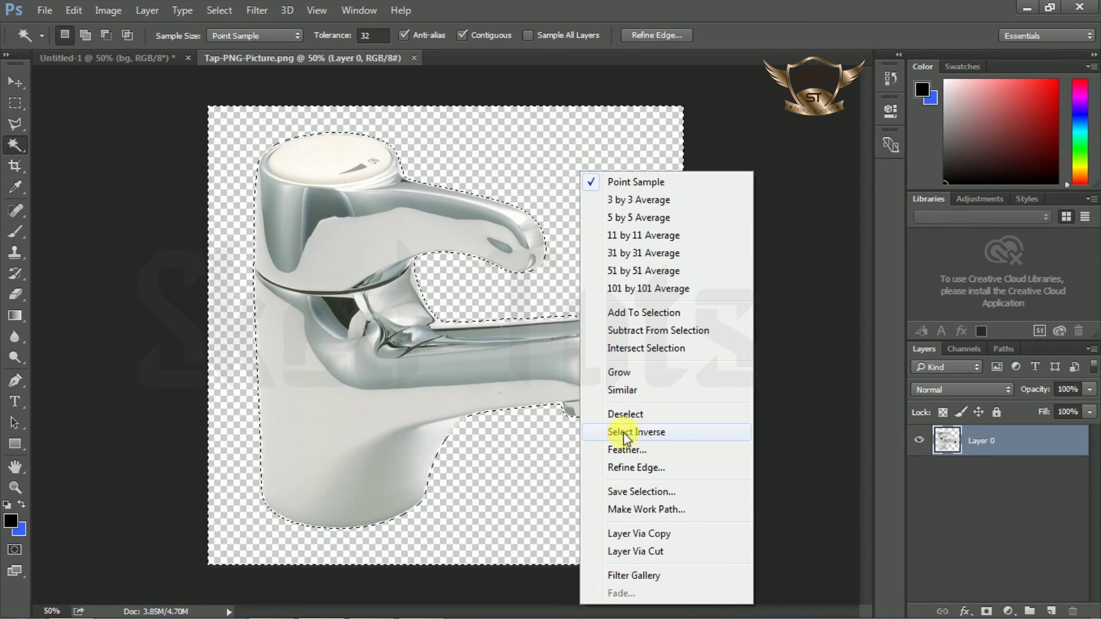
left_click(654, 435)
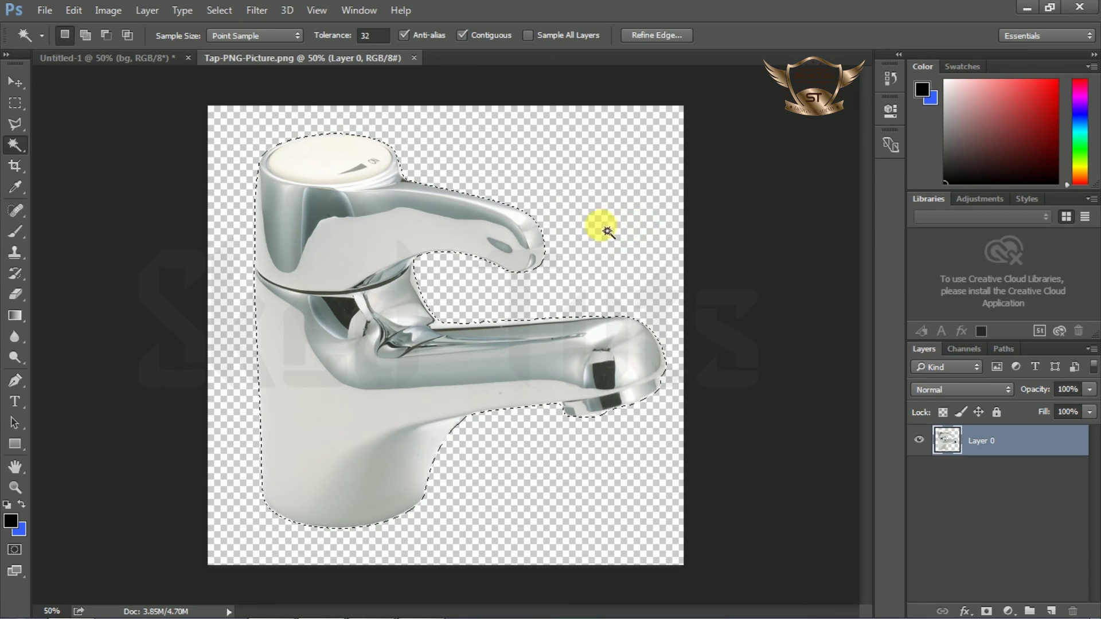
left_click(73, 10)
left_click(117, 108)
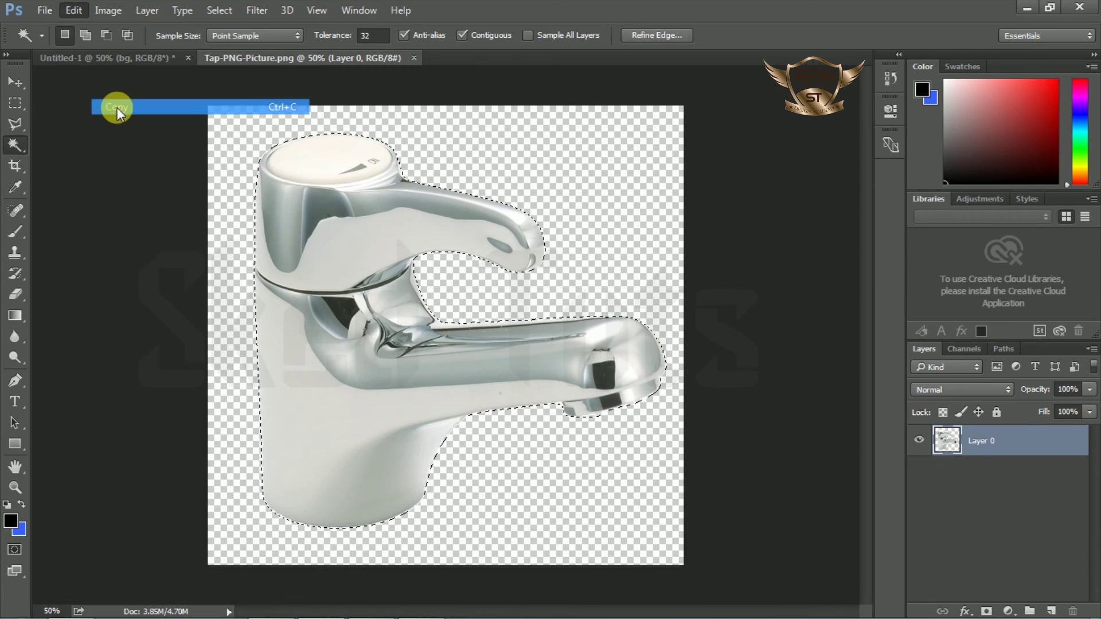
left_click(118, 57)
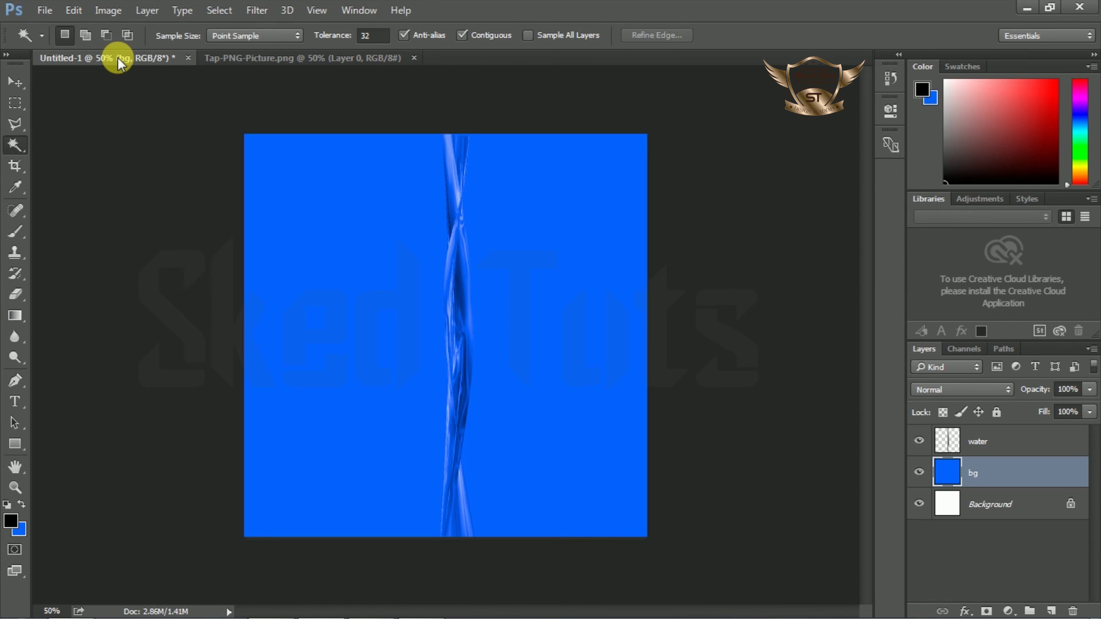
left_click(74, 10)
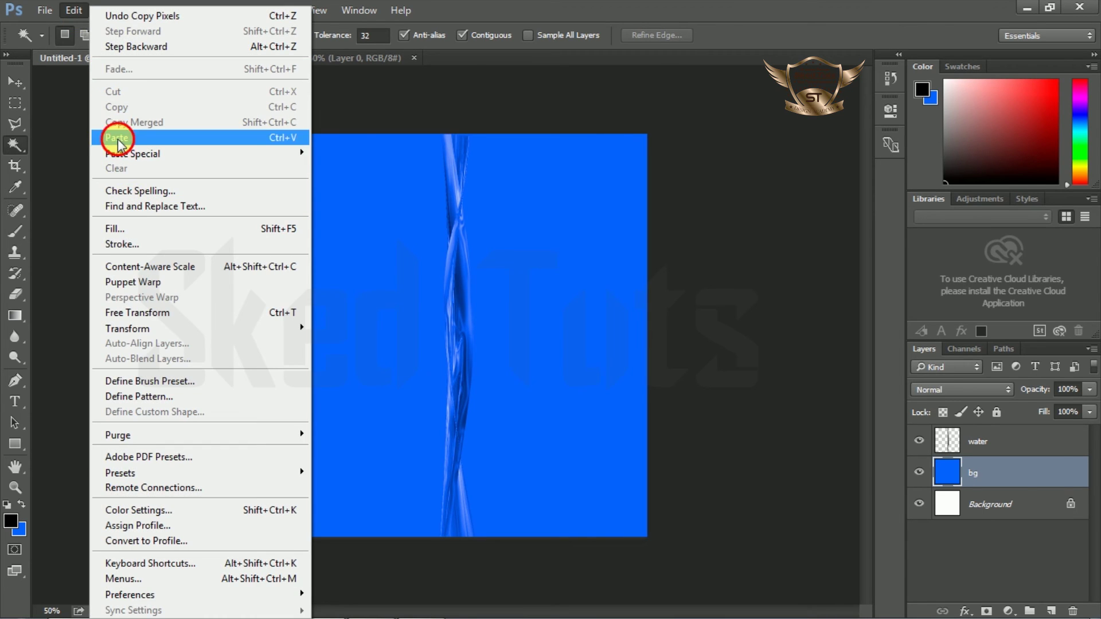
left_click(118, 139)
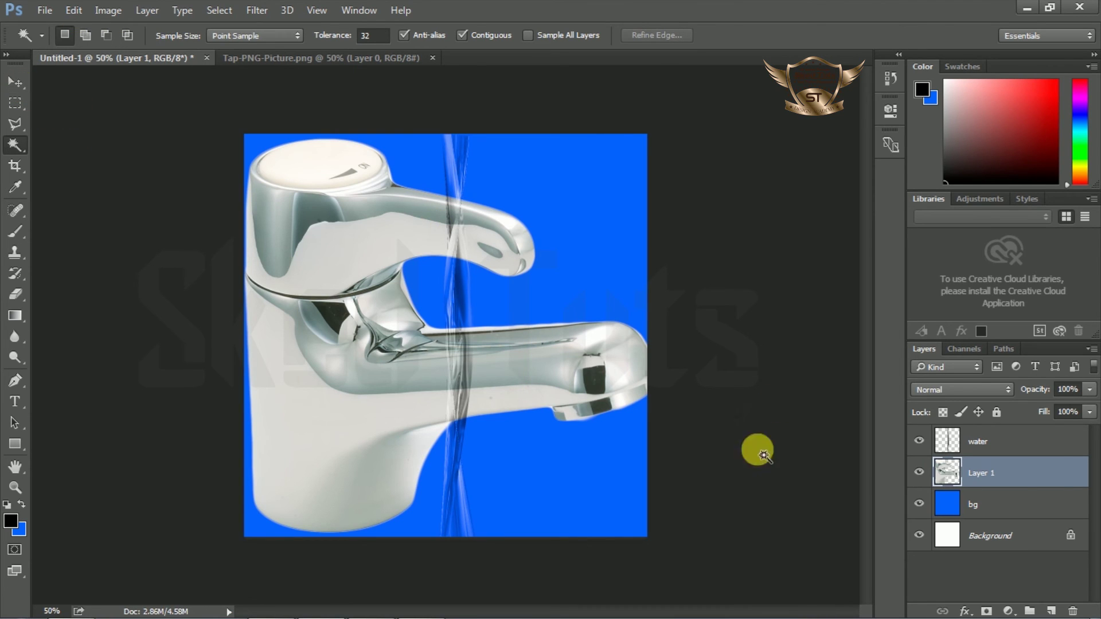
Free Transform the tap layer down to about 38% and place it in the upper left.
left_click(13, 82)
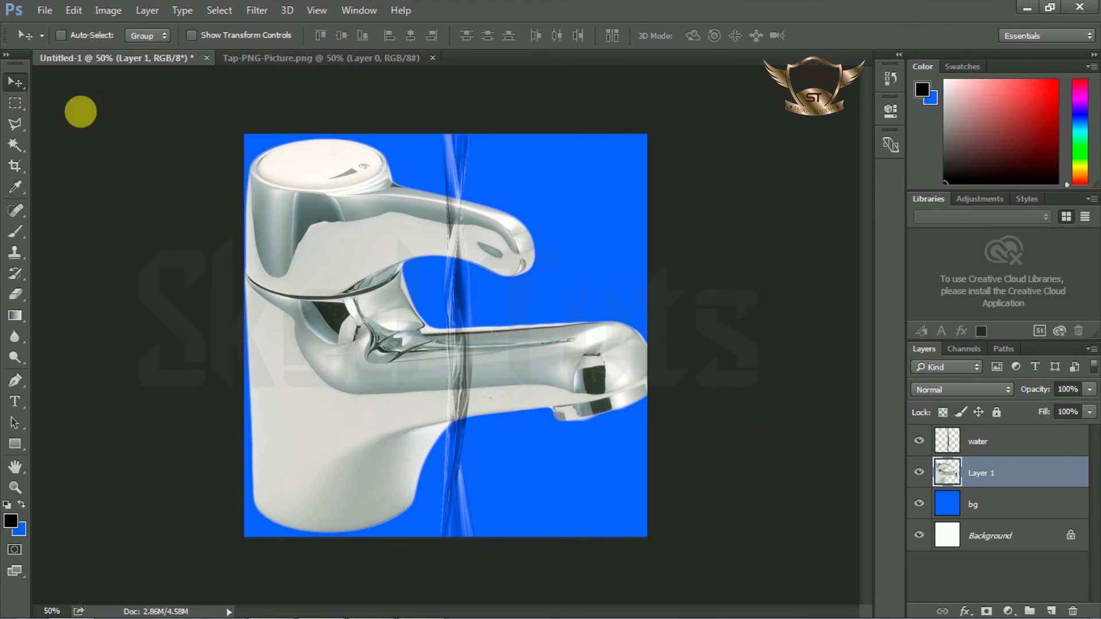
right_click(325, 211)
left_click(344, 221)
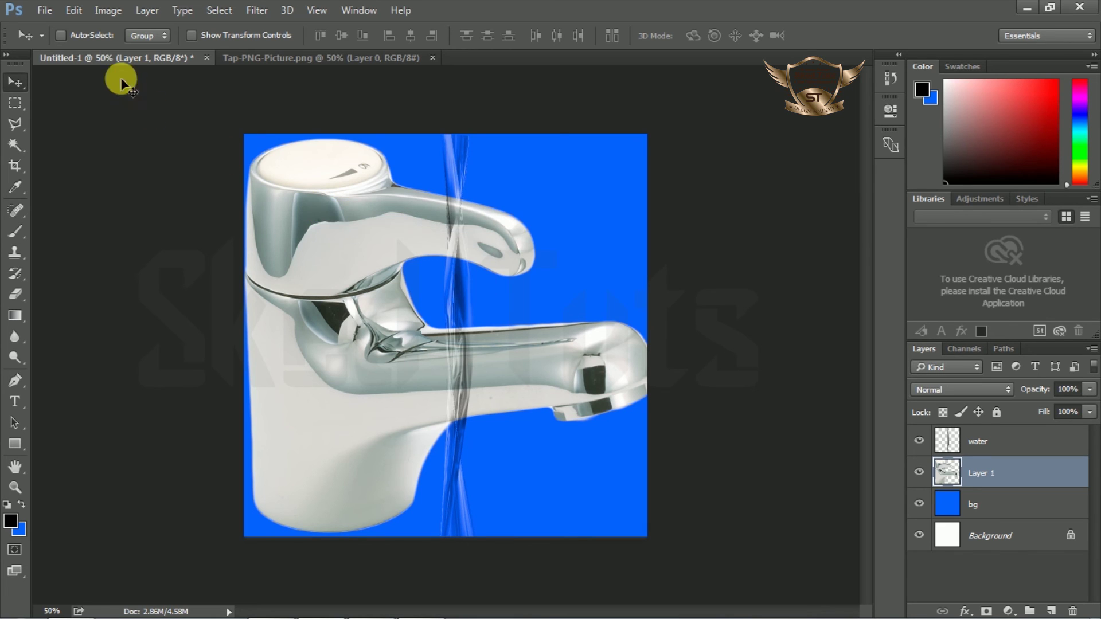
left_click(69, 11)
left_click(138, 310)
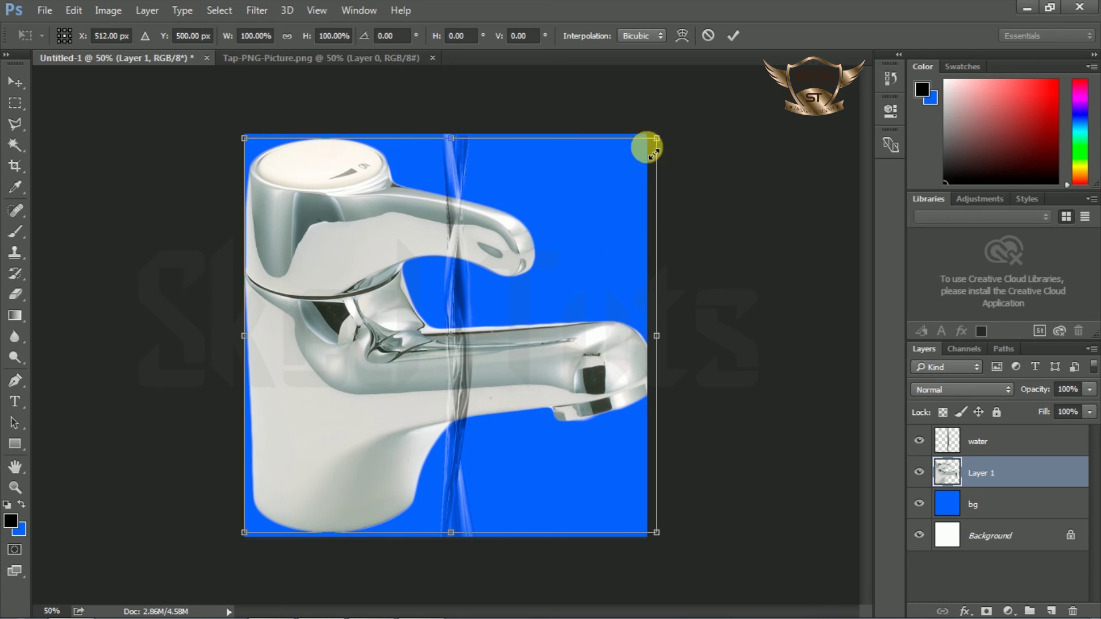
left_click_drag(656, 139, 553, 234)
left_click_drag(356, 352, 297, 275)
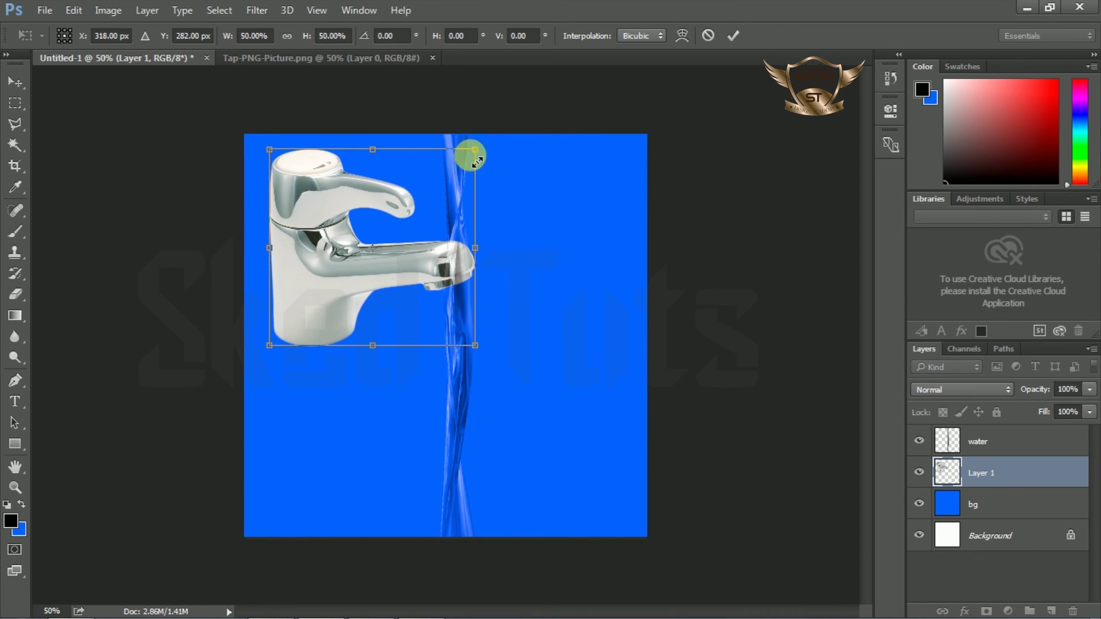
left_click_drag(474, 154, 450, 176)
left_click_drag(345, 258, 333, 252)
key("Return")
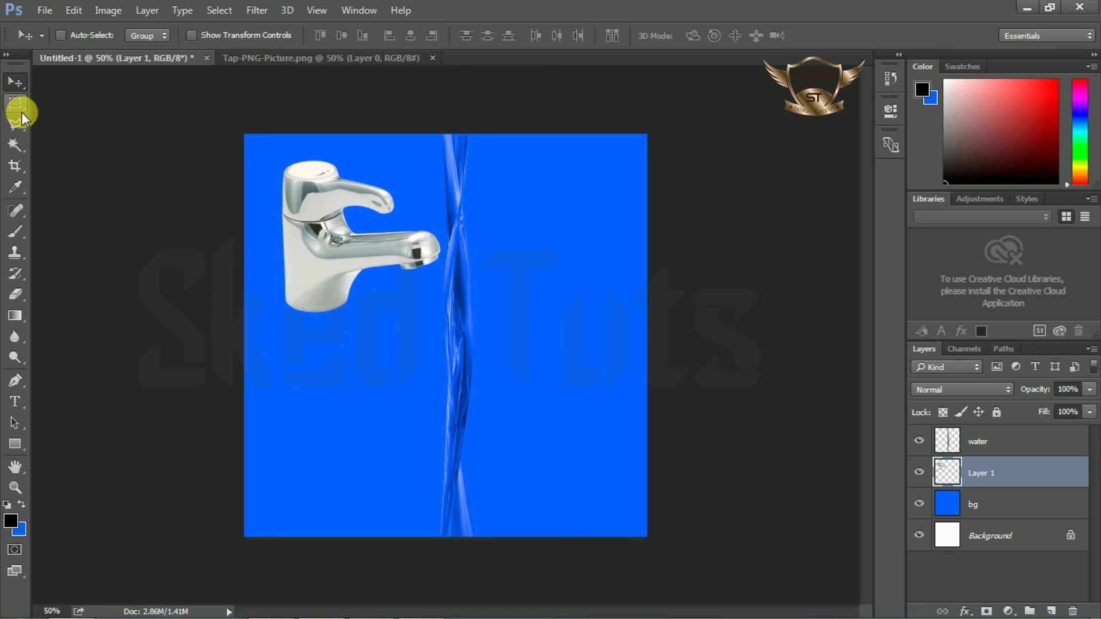
Drag the water stream down and left so it pours from the tap's spout.
right_click(453, 168)
left_click(472, 180)
left_click_drag(453, 164, 416, 287)
Move Layer 1 above the water layer in the Layers panel, then select the water layer too.
scroll(408, 290, "up", 2)
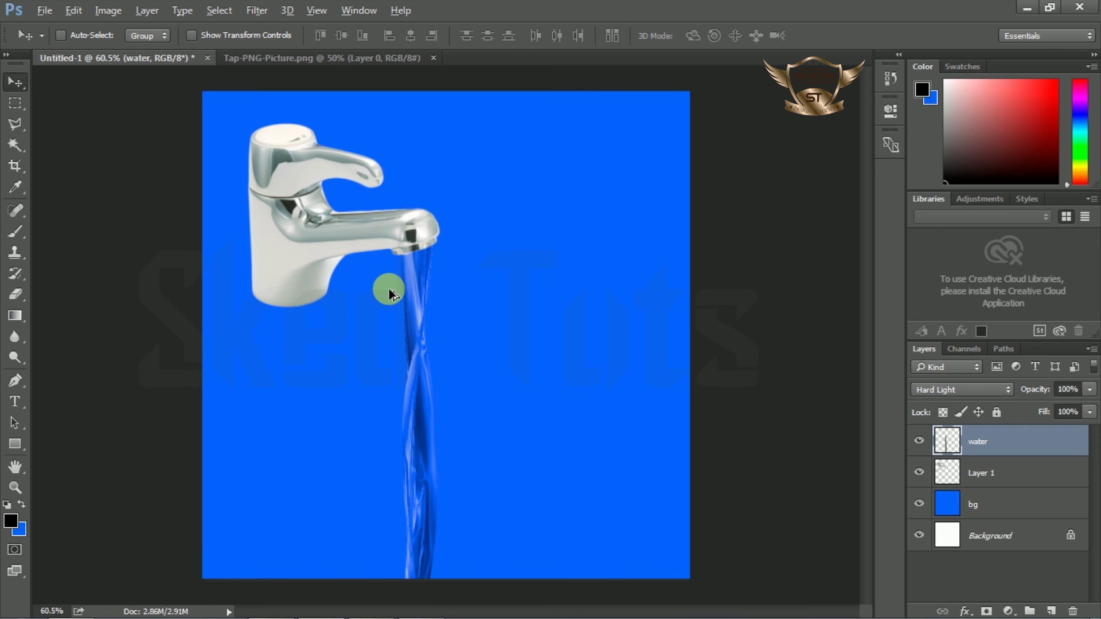
scroll(375, 262, "up", 1)
left_click(979, 470)
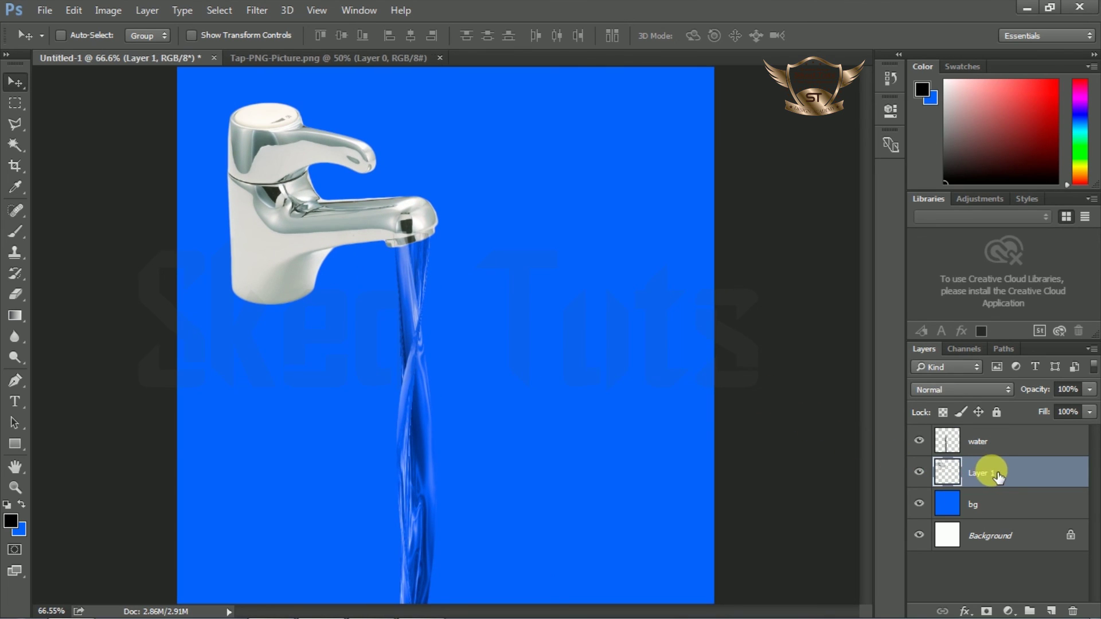
left_click_drag(985, 467, 996, 439)
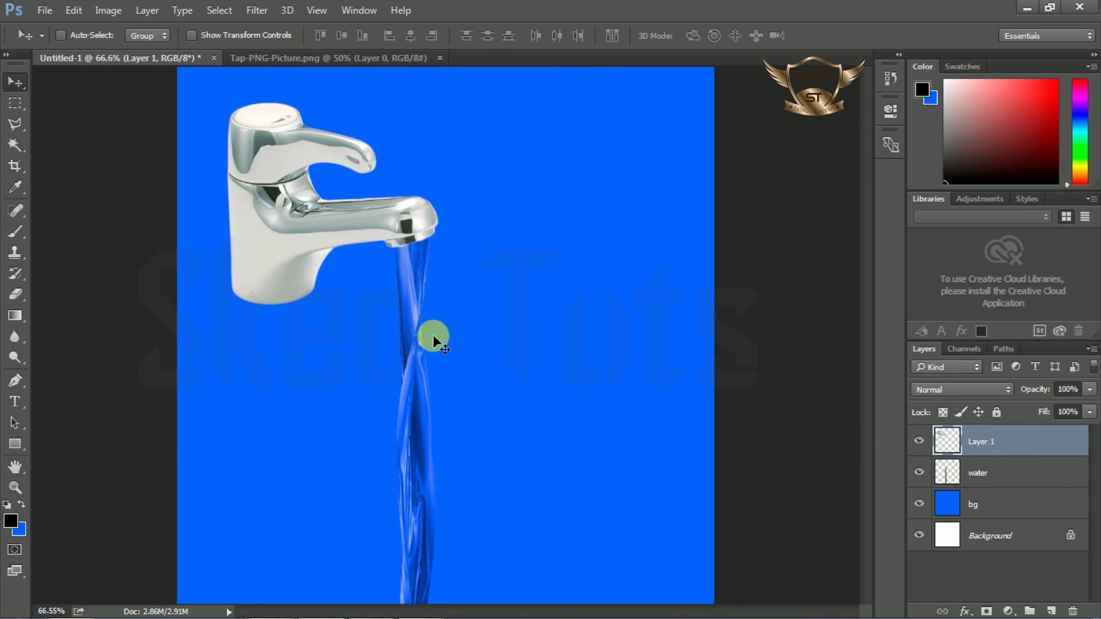
scroll(456, 309, "down", 2)
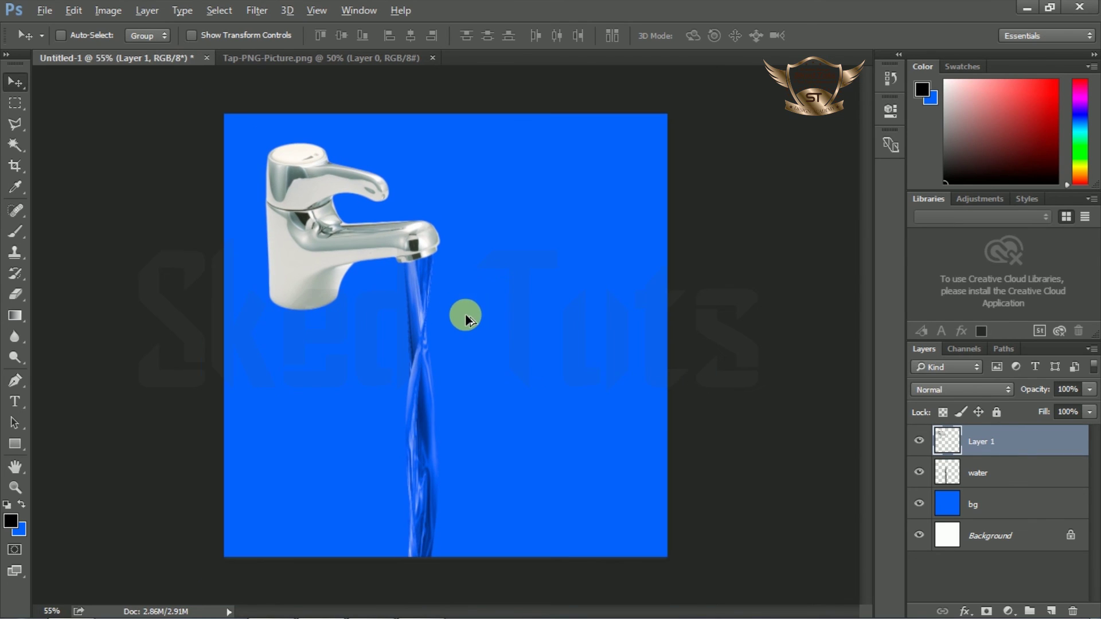
scroll(464, 324, "up", 1)
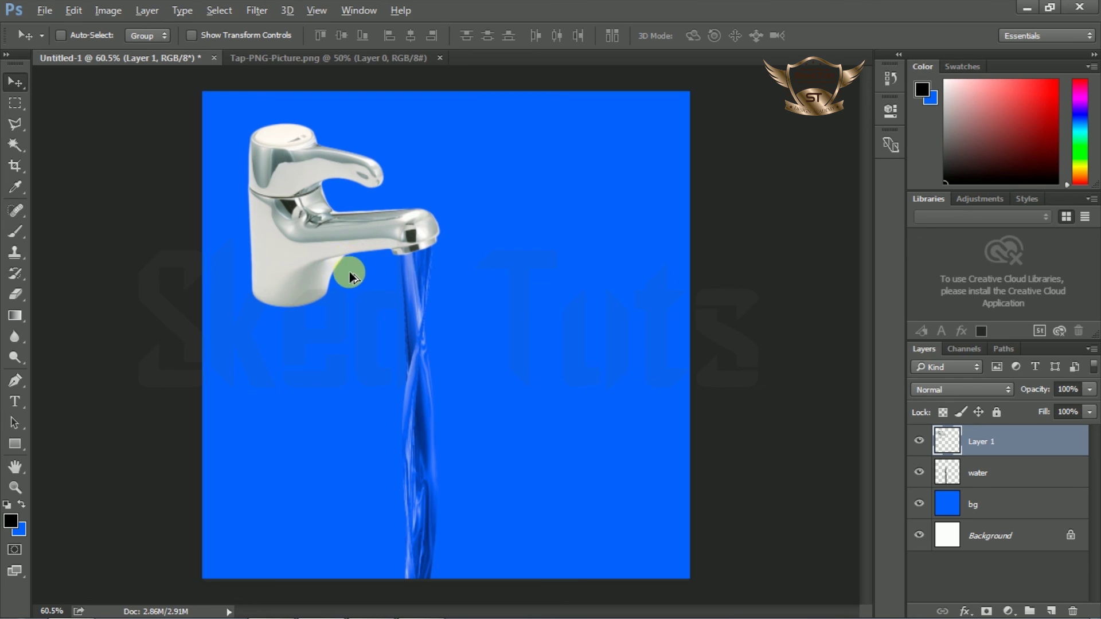
scroll(335, 281, "up", 2)
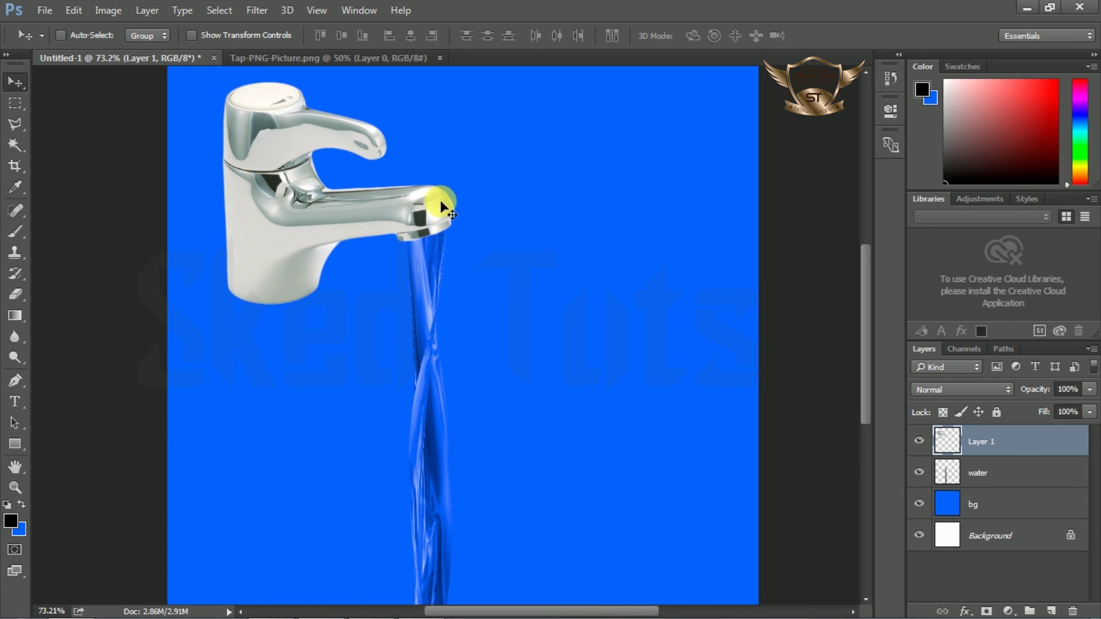
left_click(1009, 470, "ctrl")
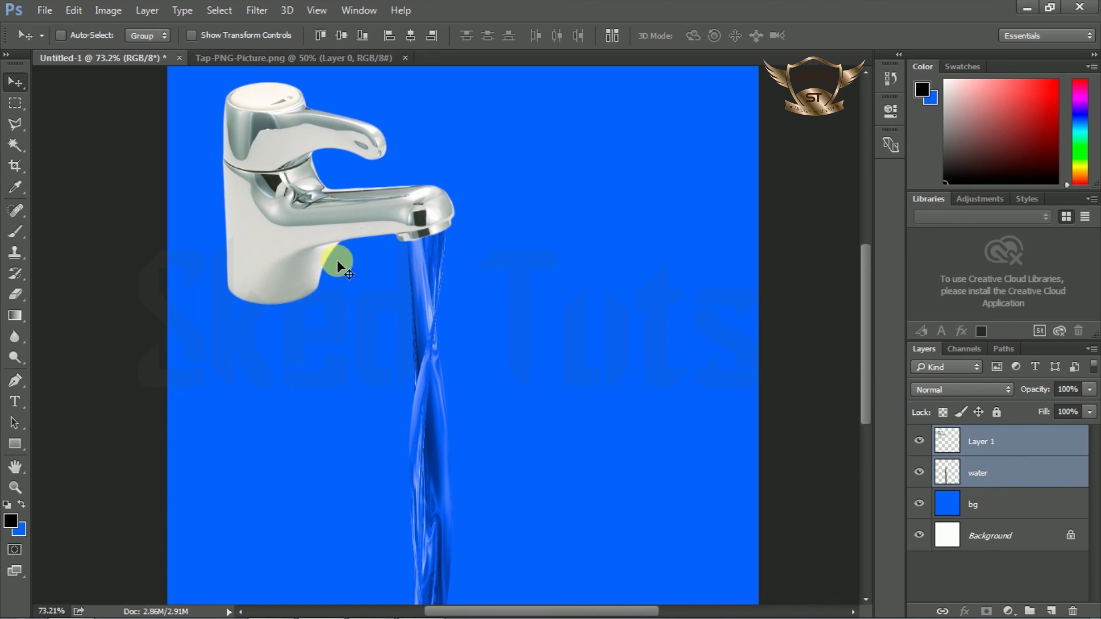
Drag the tap and water pair rightward, fine-tuning its height with Shift+Up and Shift+Down.
left_click_drag(338, 262, 376, 226)
key("shift+Up")
key("shift+Up")
key("shift+Up")
key("shift+Up")
key("shift+Up")
key("shift+Up")
key("shift+Up")
key("shift+Up")
key("shift+Up")
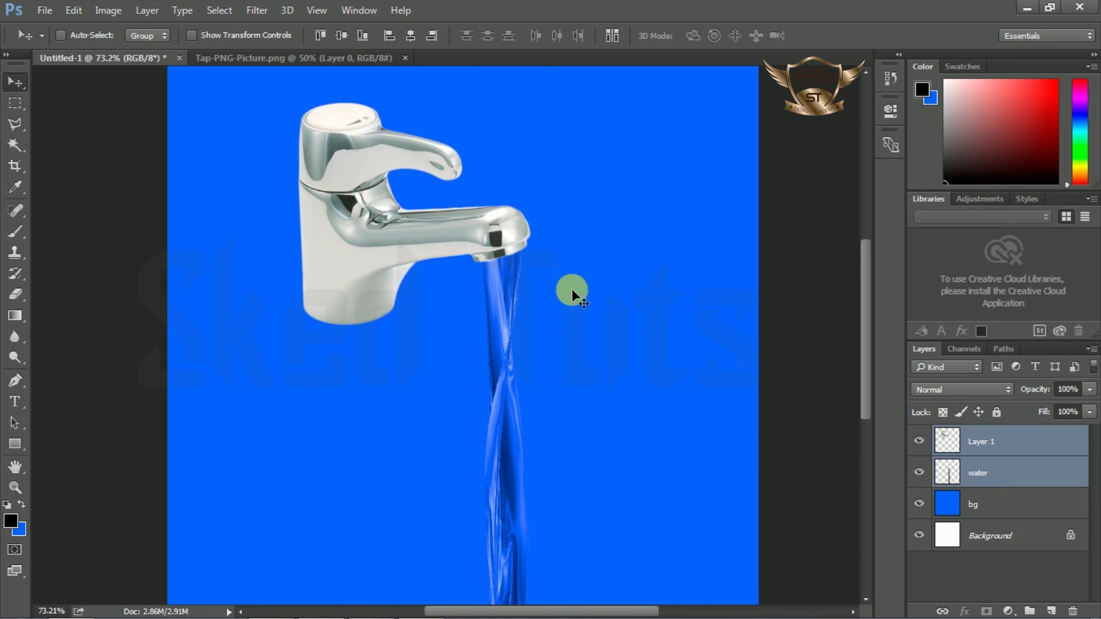
scroll(546, 295, "up", 1)
key("shift+Down")
key("shift+Down")
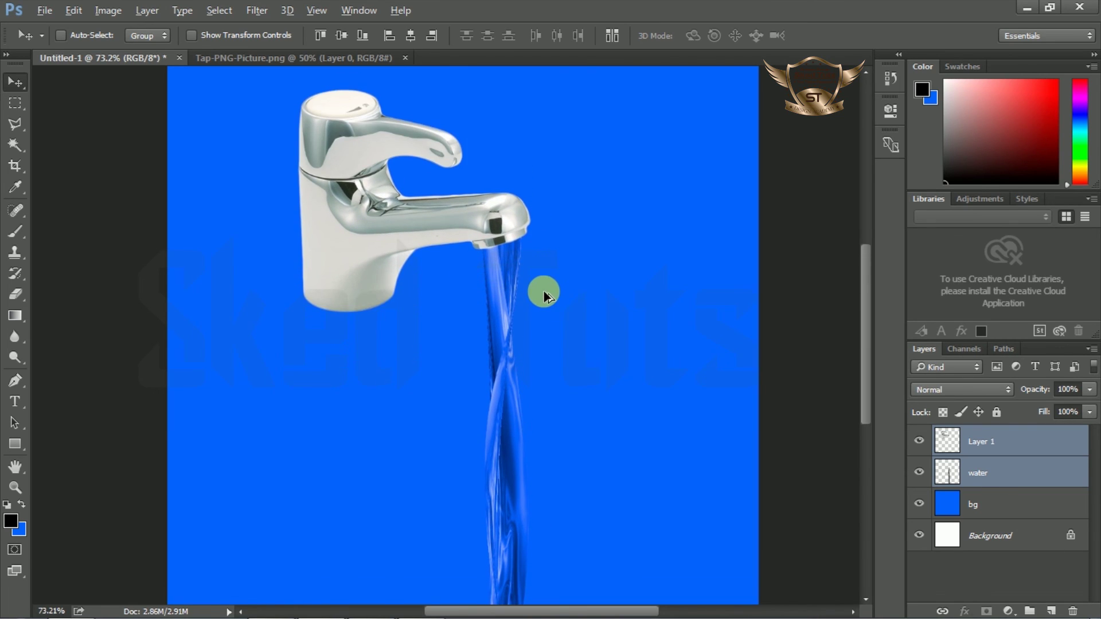
scroll(544, 290, "down", 1)
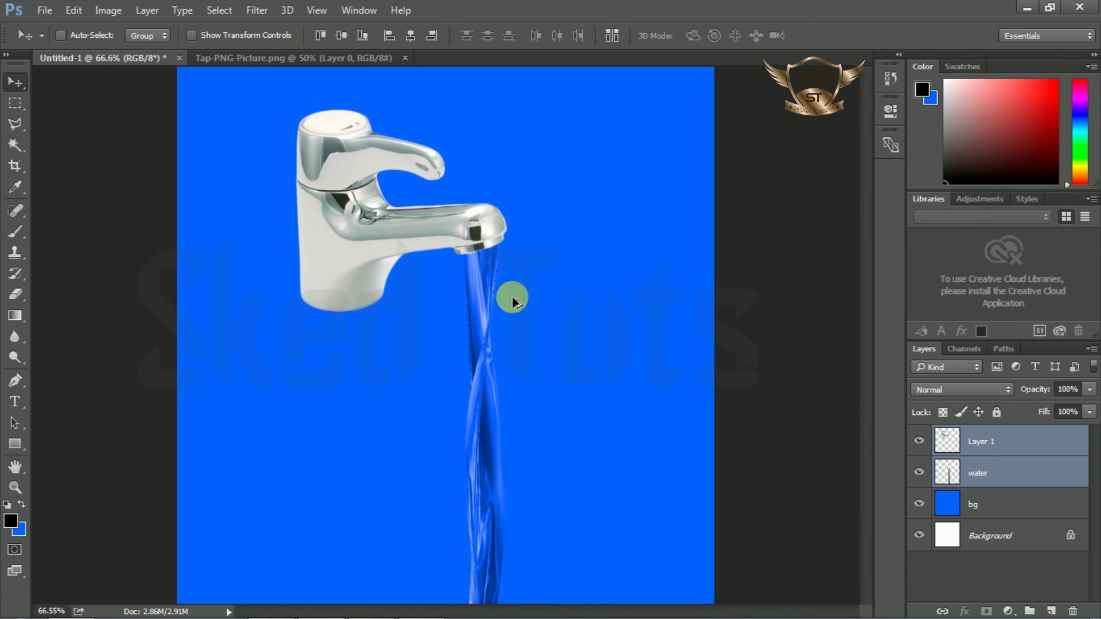
scroll(513, 298, "up", 1)
key("alt")
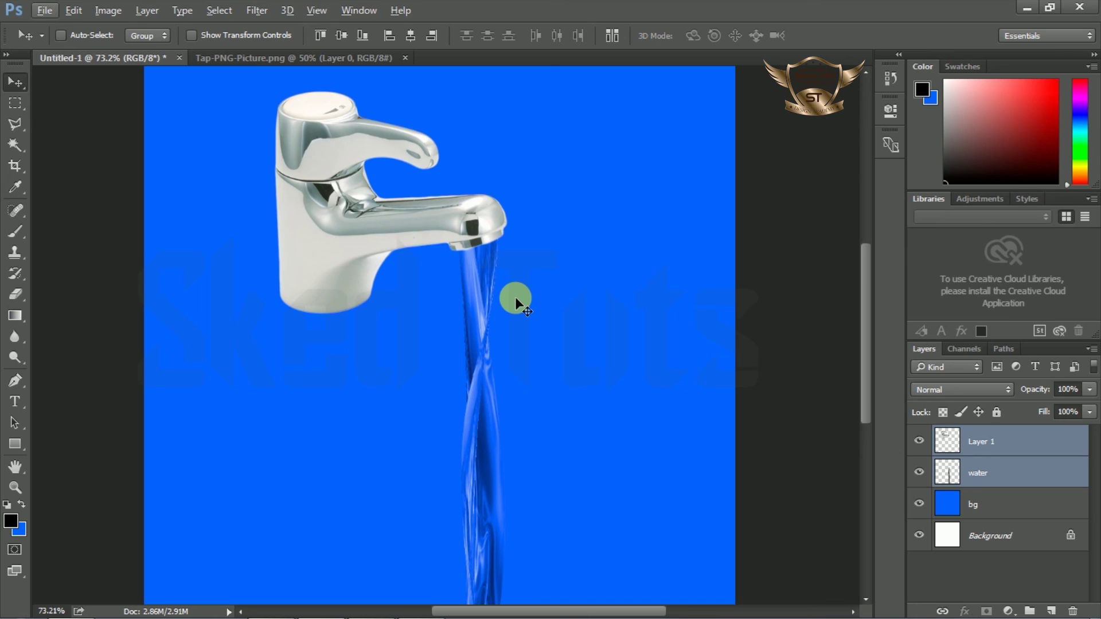
scroll(516, 300, "down", 2)
scroll(518, 304, "up", 1)
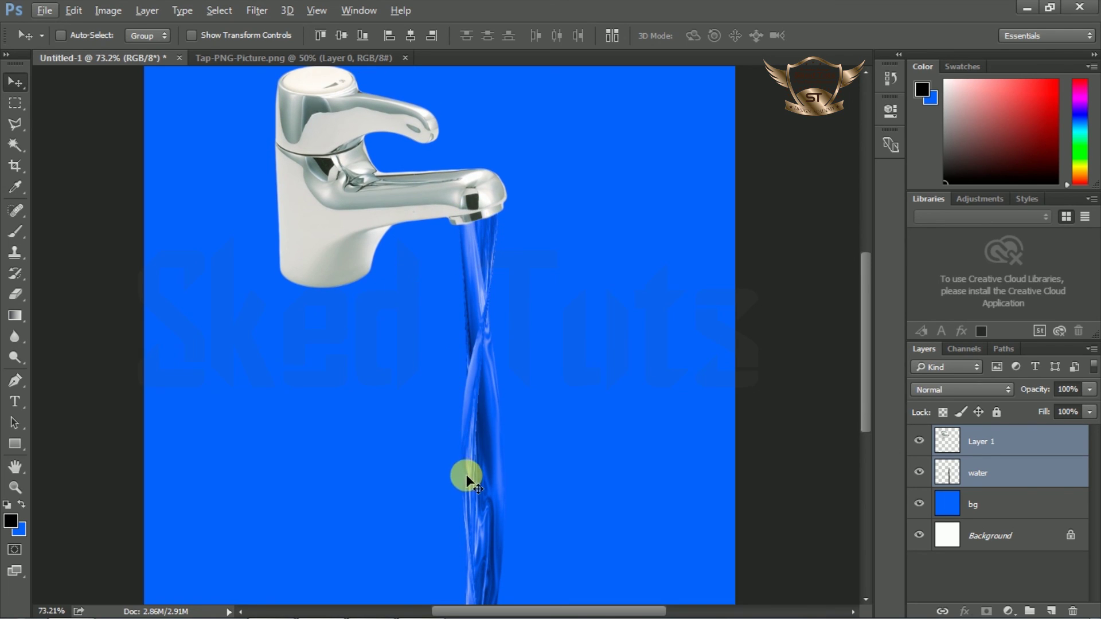
scroll(556, 218, "up", 2)
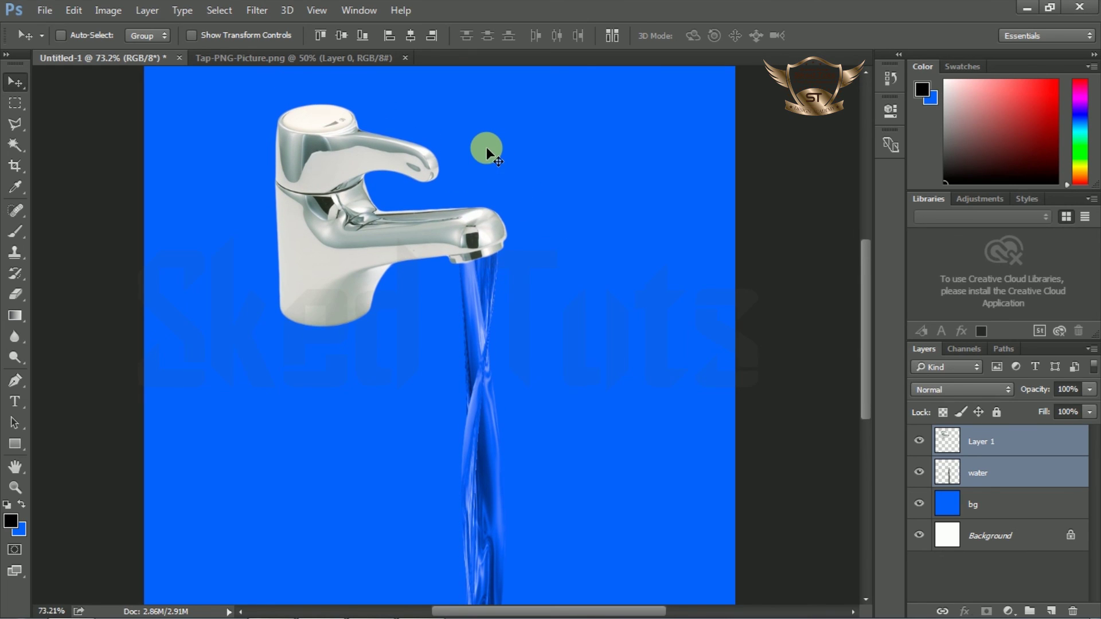
scroll(486, 147, "up", 1)
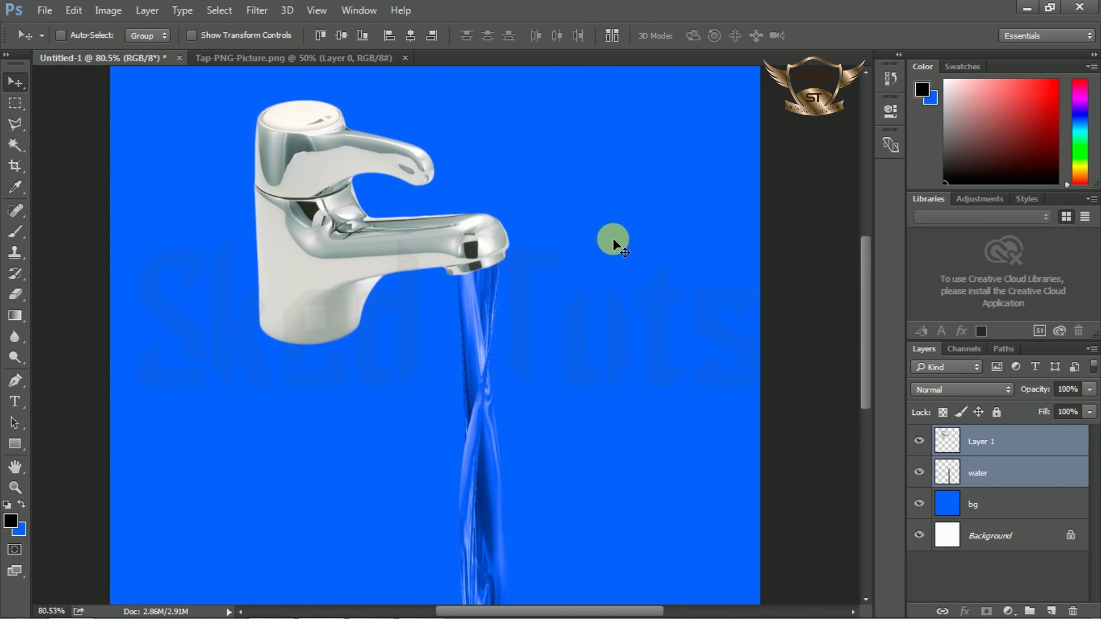